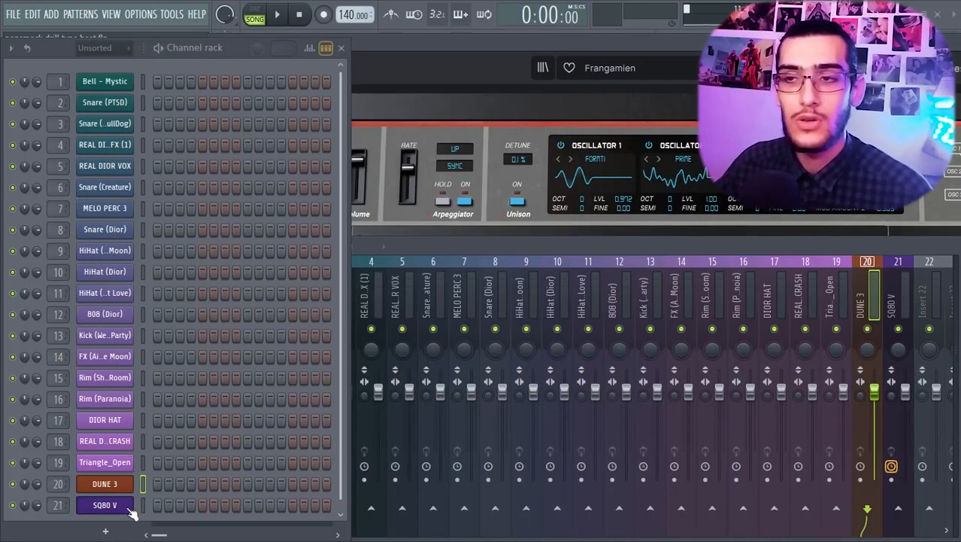
- Open the SQ80 V synth with the Frangamien preset and examine its oscillator, filter and envelope settings
left_click(128, 510)
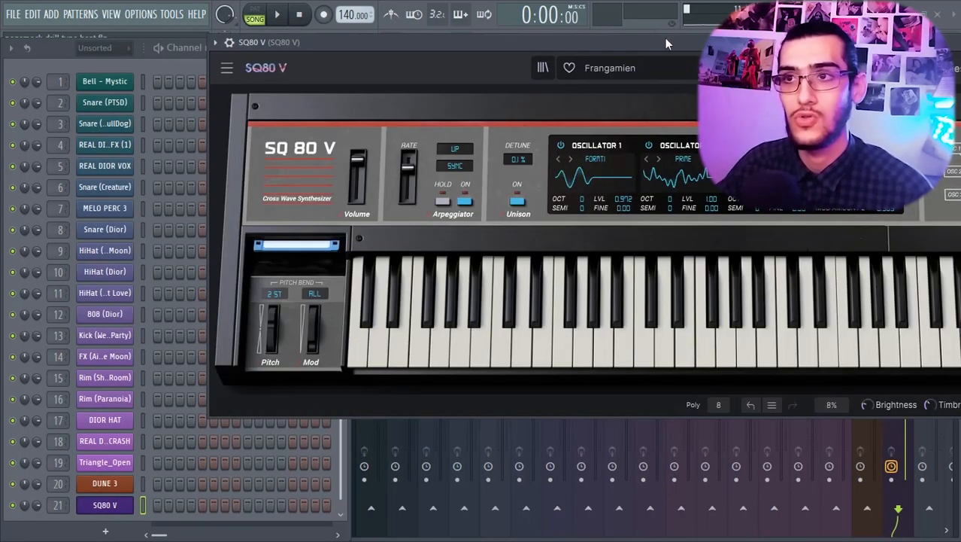
left_click_drag(666, 44, 502, 49)
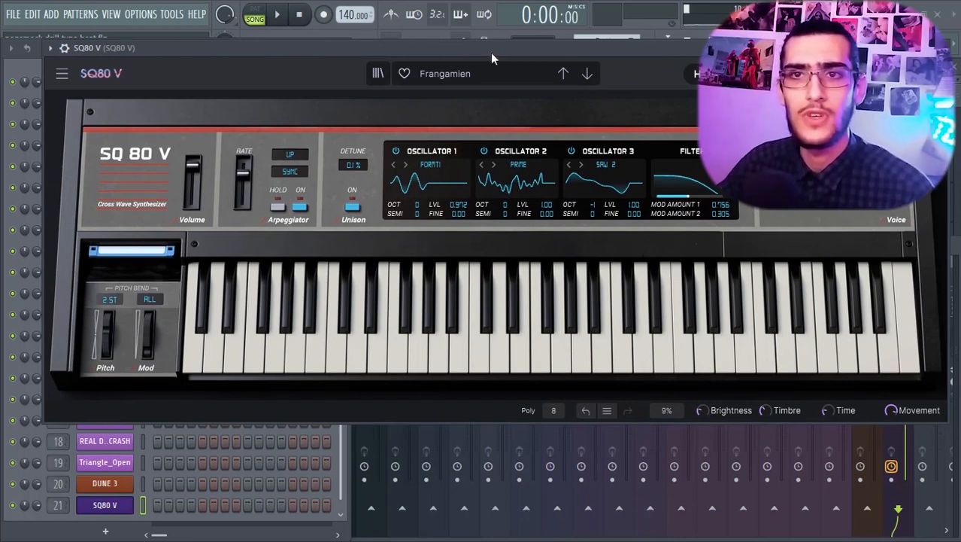
mouse_move(489, 52)
left_mouse_down()
mouse_move(496, 23)
mouse_move(501, 53)
left_mouse_up()
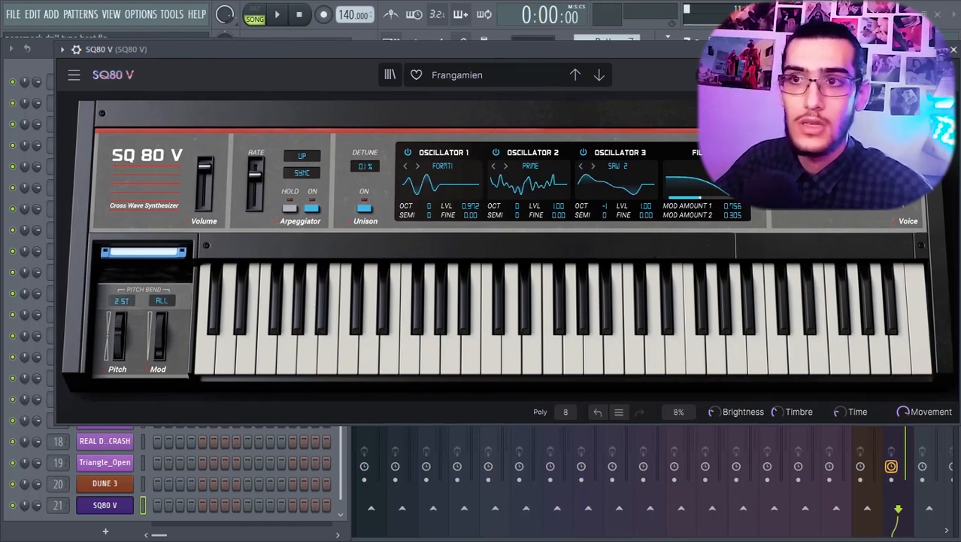
mouse_move(571, 51)
left_mouse_down()
mouse_move(590, 48)
mouse_move(572, 50)
left_mouse_up()
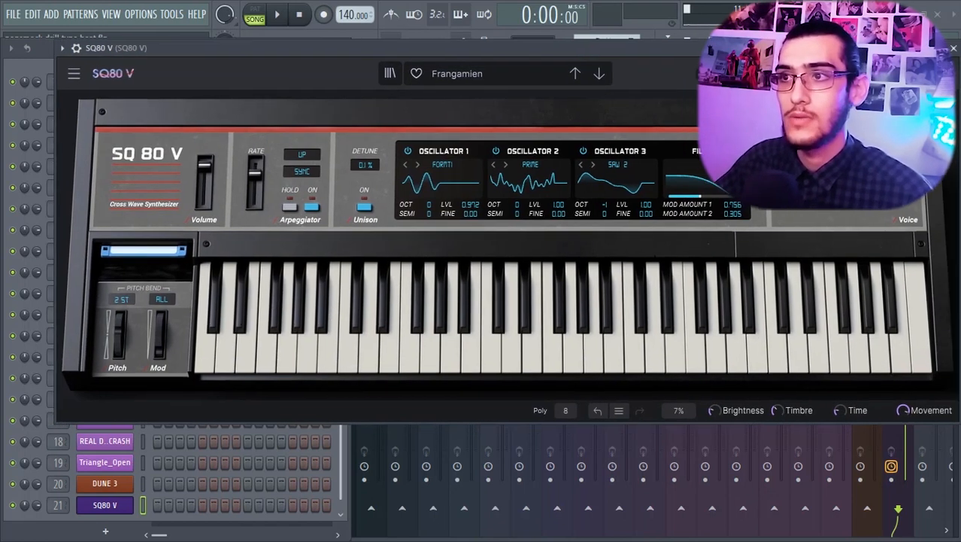
left_click(895, 74)
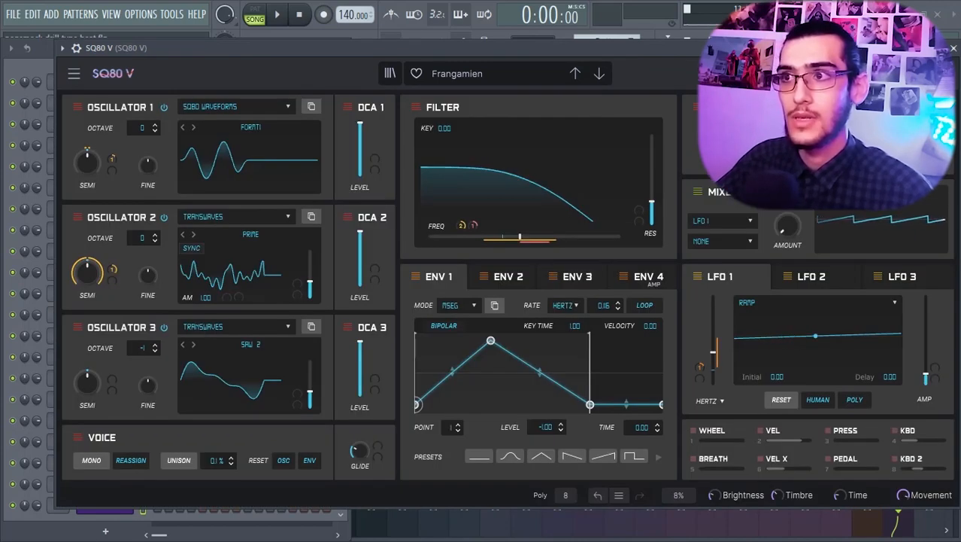
left_click(895, 74)
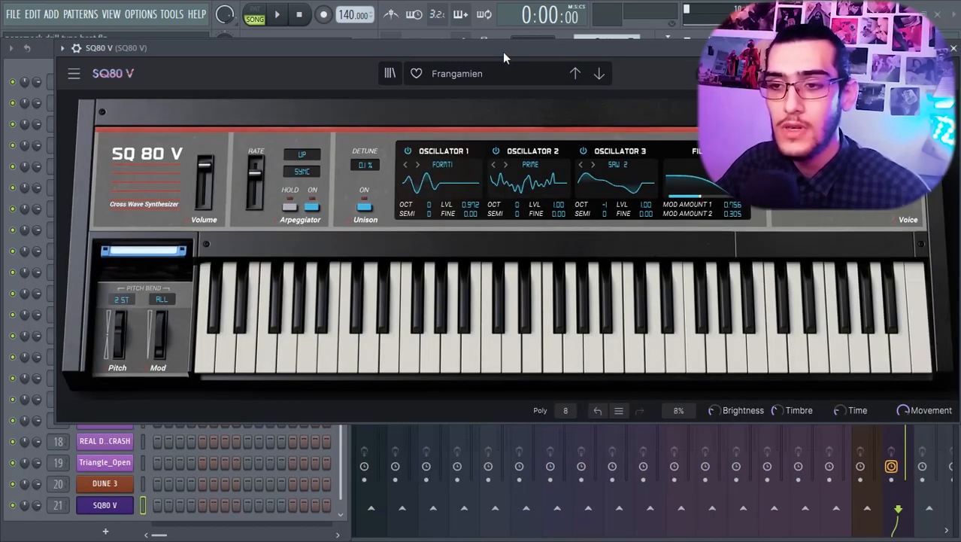
left_click_drag(470, 47, 472, 67)
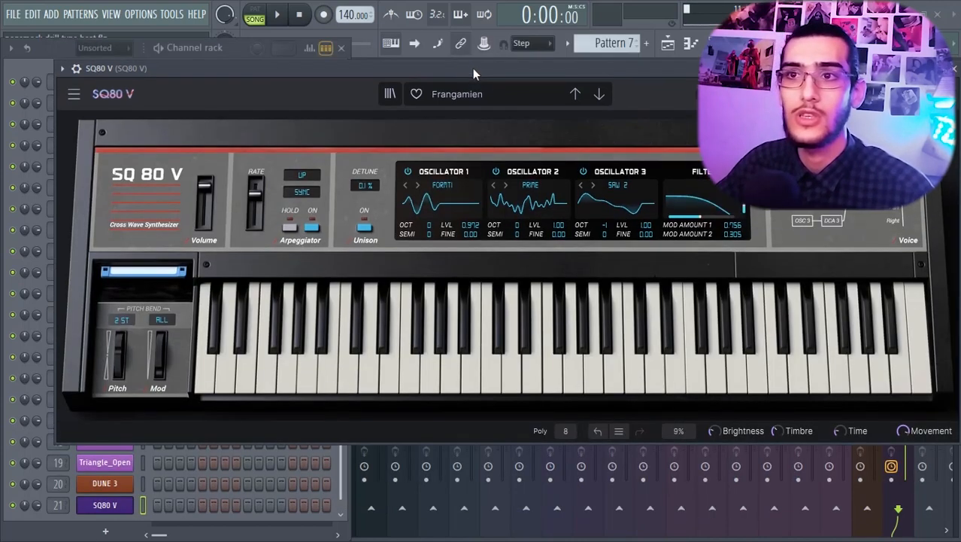
left_click_drag(358, 66, 359, 65)
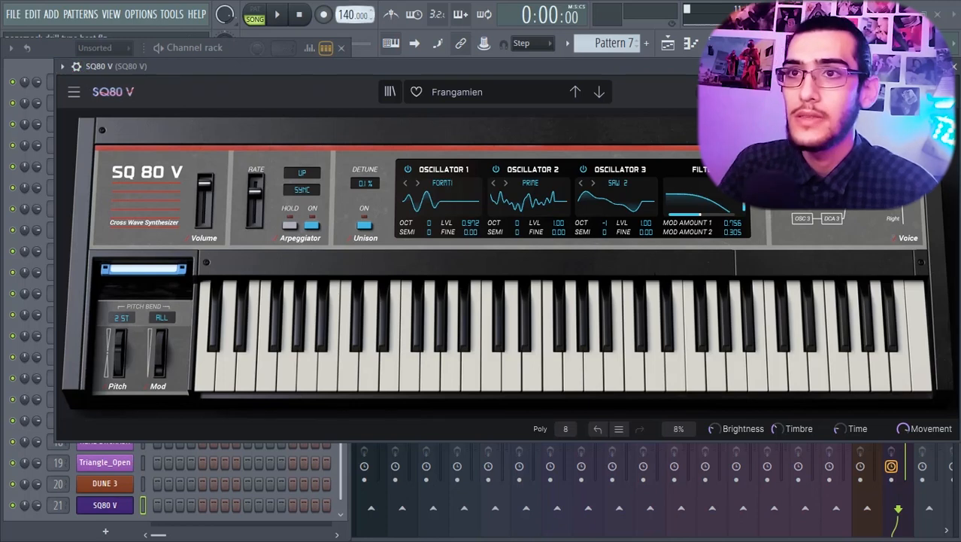
- Set the project tempo to 143 BPM and restretch all channels
left_click_drag(349, 16, 349, 12)
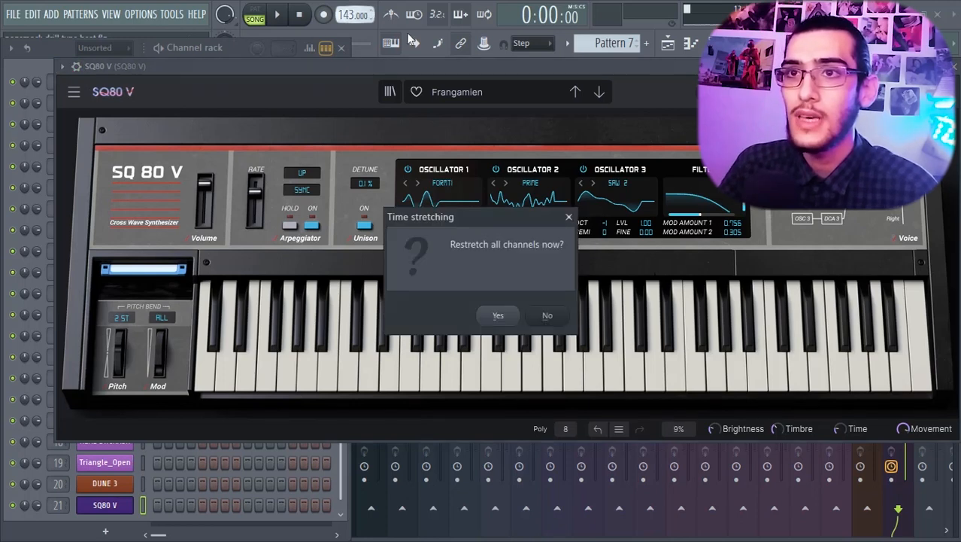
left_click(496, 316)
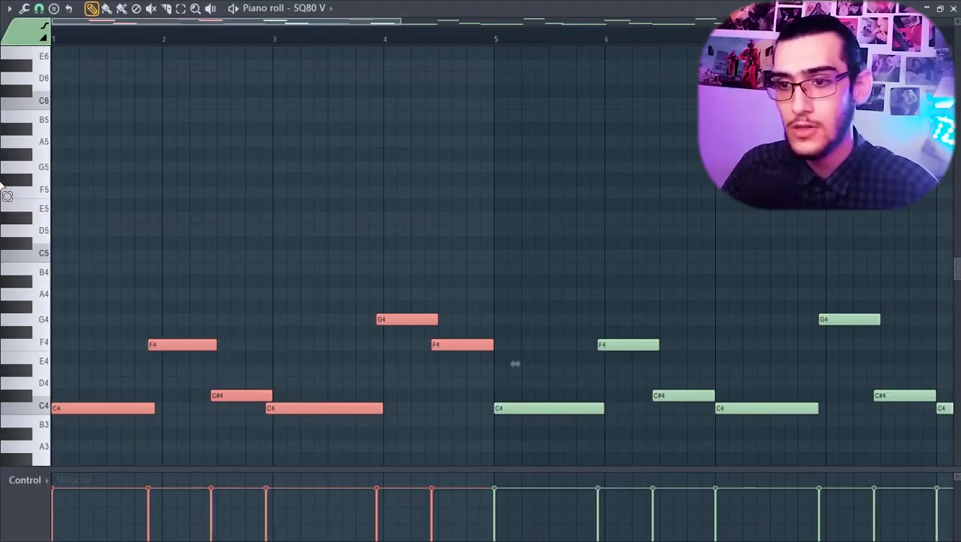
- Quantize the first four bars of the SQ80 V melody to the bar and replace bars 5 to 8 with a copy
key("alt+q")
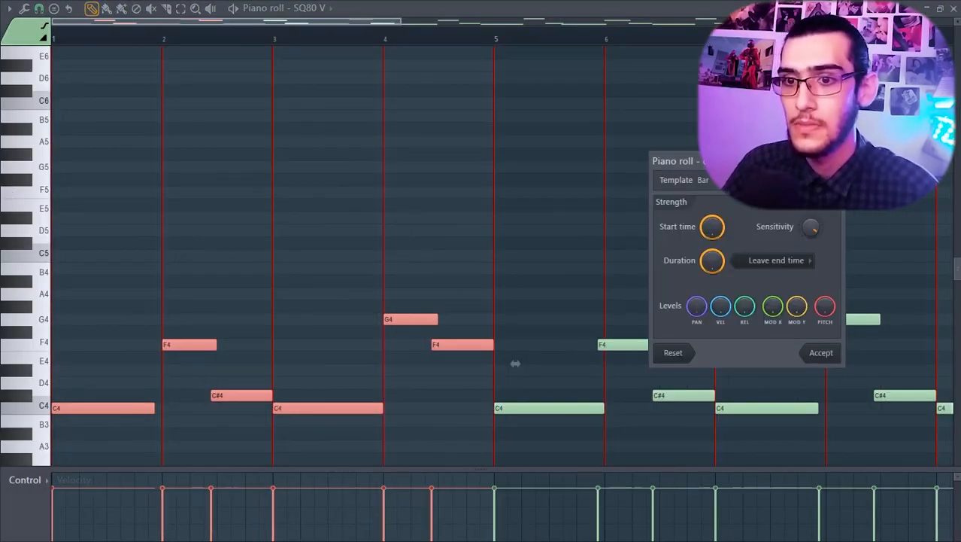
left_click(818, 351)
key("space")
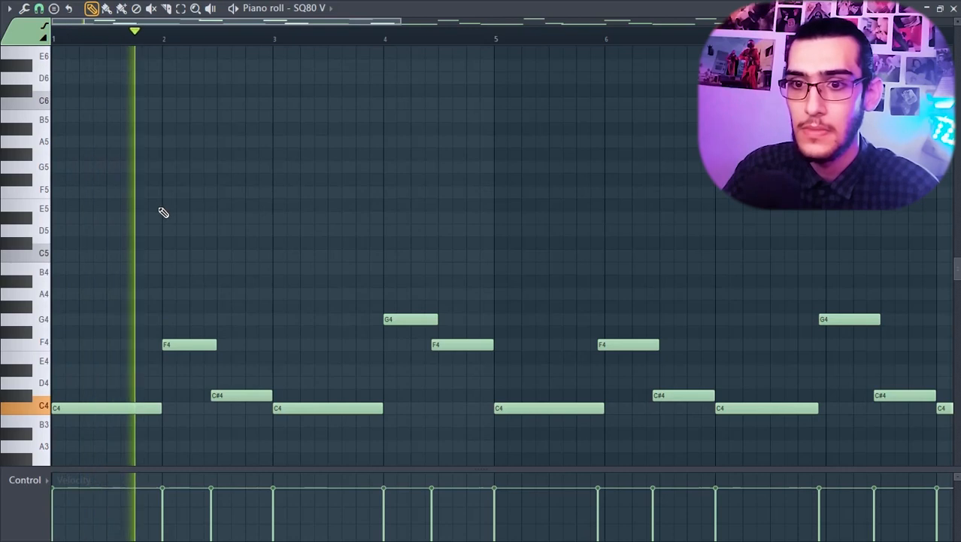
left_click_drag(951, 451, 369, 219)
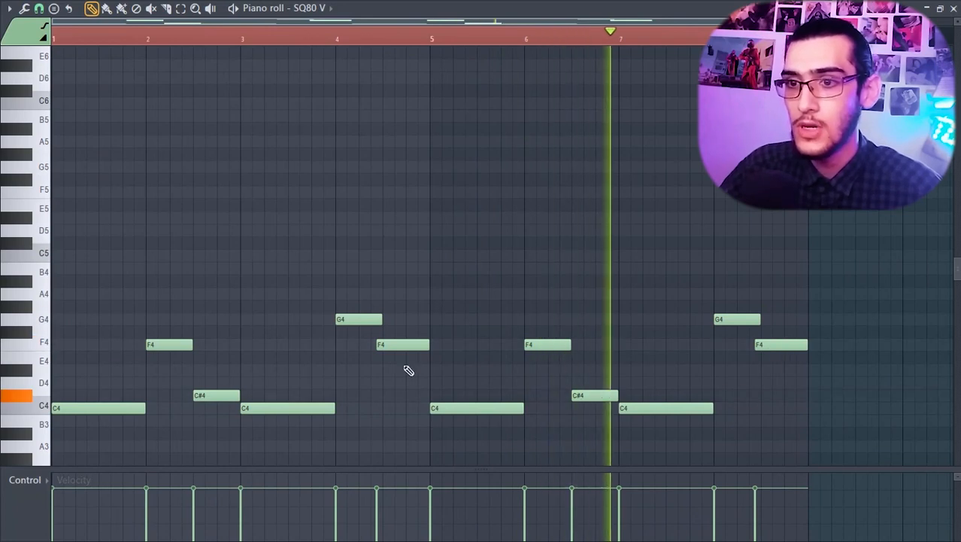
key("space")
- Lengthen the SQ80 V melody notes so they overlap the following ones, shortening the long C4 notes by one grid step
left_click_drag(414, 344, 419, 344)
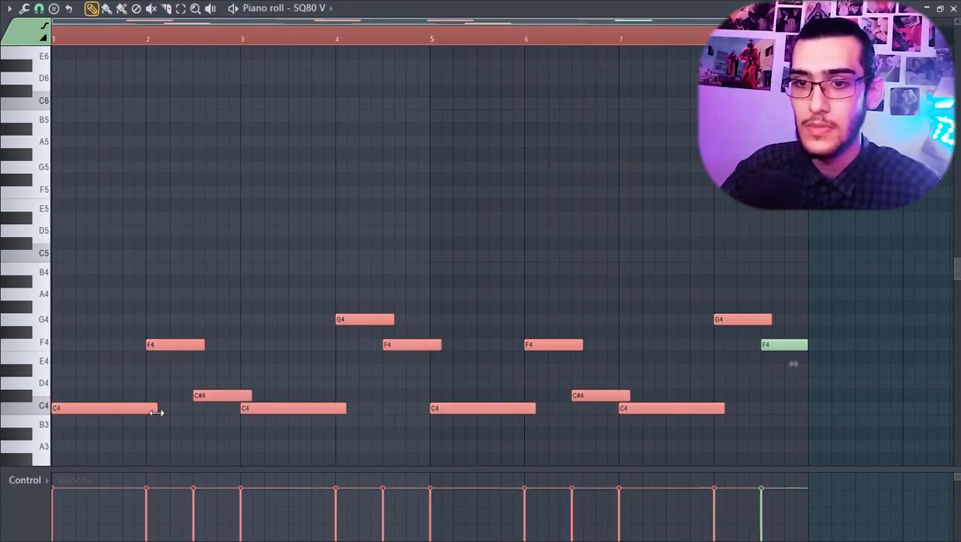
key("space")
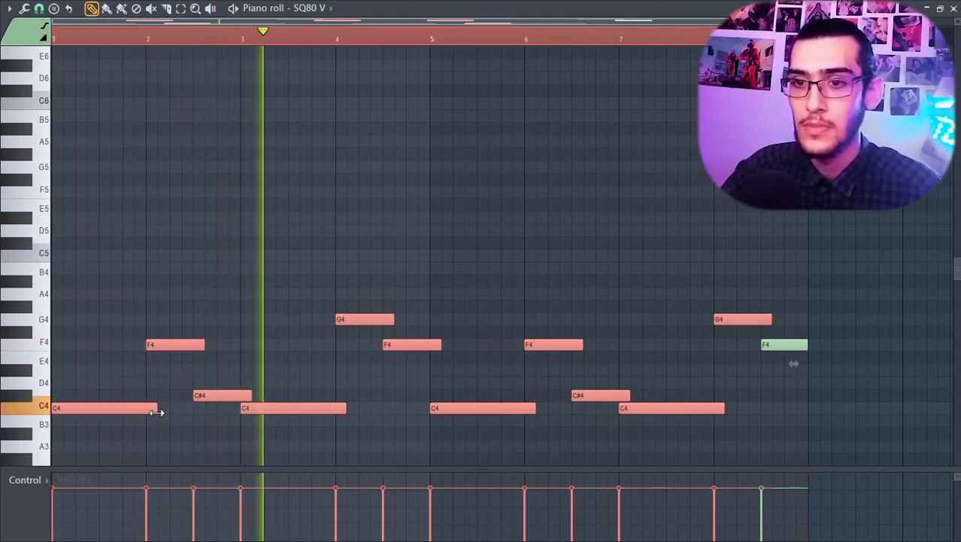
left_click_drag(159, 411, 168, 413)
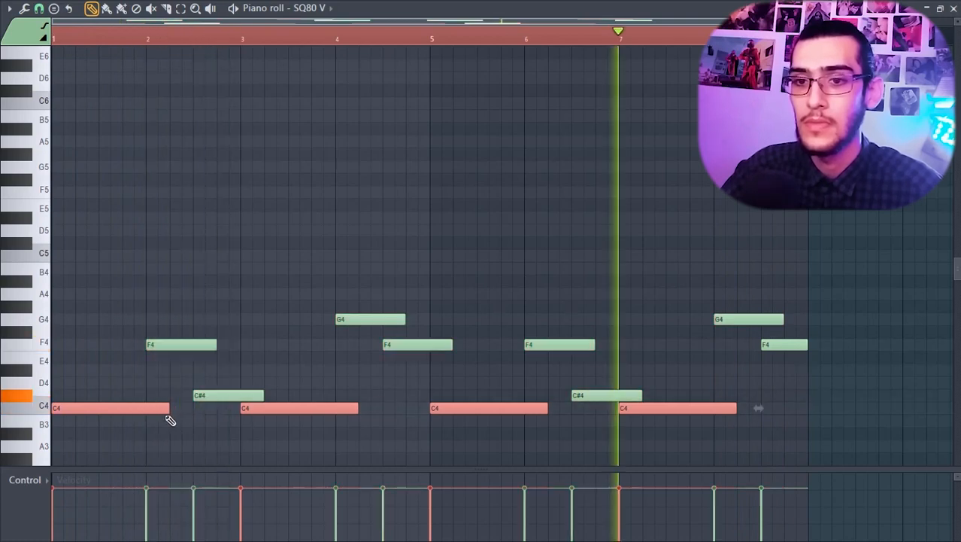
left_click_drag(168, 418, 159, 410)
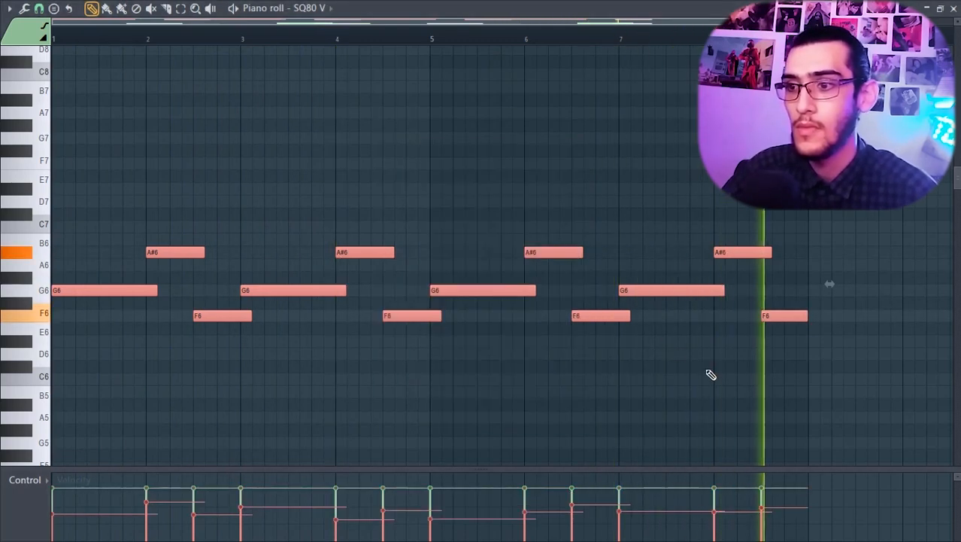
- Transpose the upper melody layer of G, A# and F notes up one octave, followed by four octaves down
left_click_drag(801, 385, 96, 150)
key("ctrl+Up")
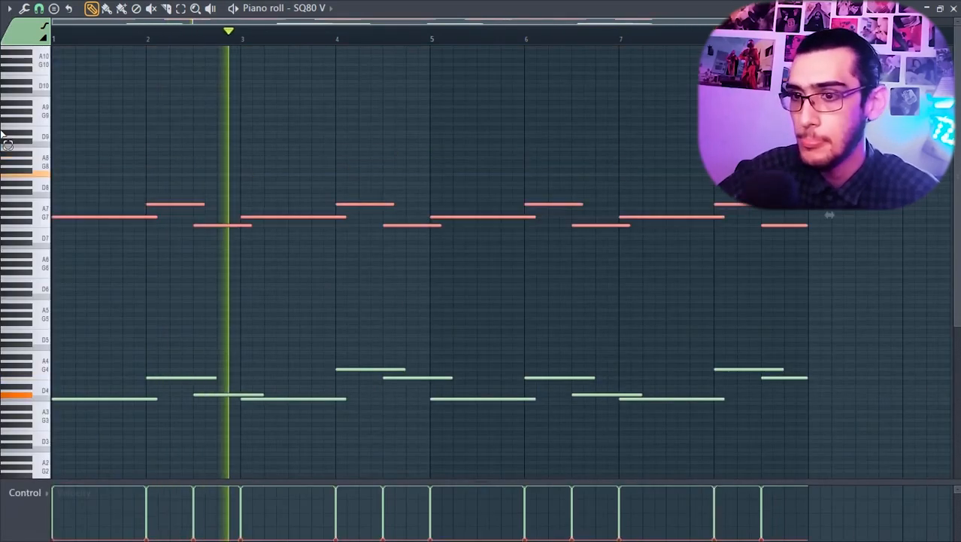
key("ctrl+Down")
key("ctrl+Down")
key("ctrl+Down")
key("ctrl+Down")
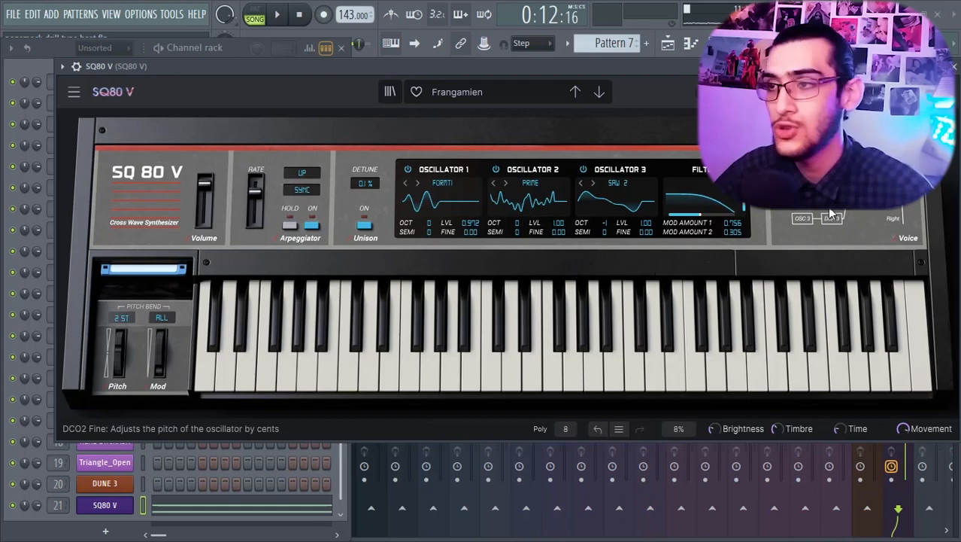
- Open the DUNE 3 synth with the Block Bells MK patch and record a bell melody
left_click(114, 506)
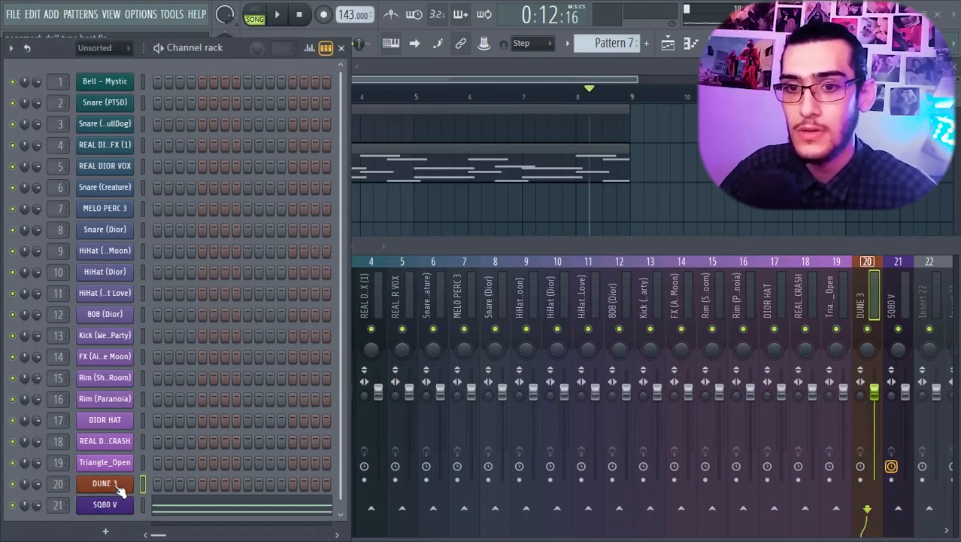
left_click(115, 486)
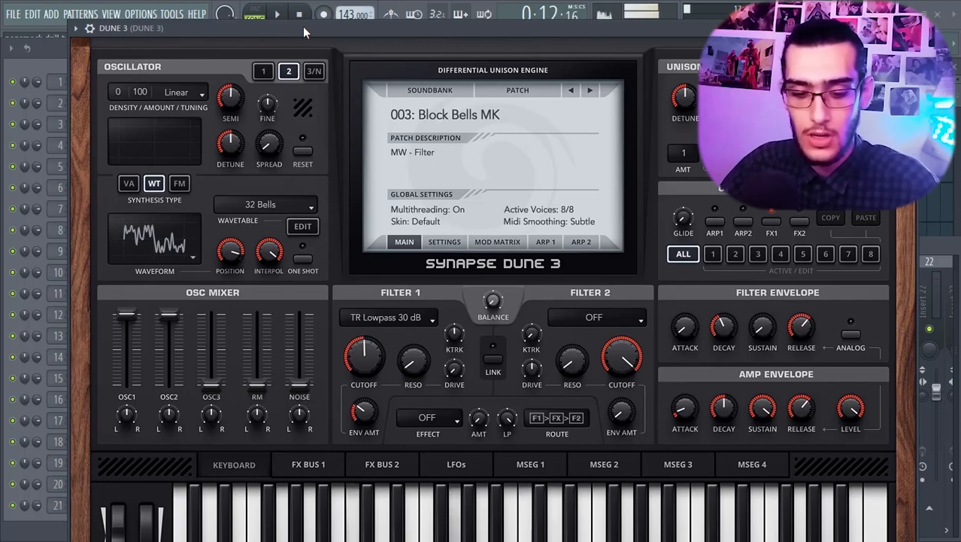
left_click(324, 14)
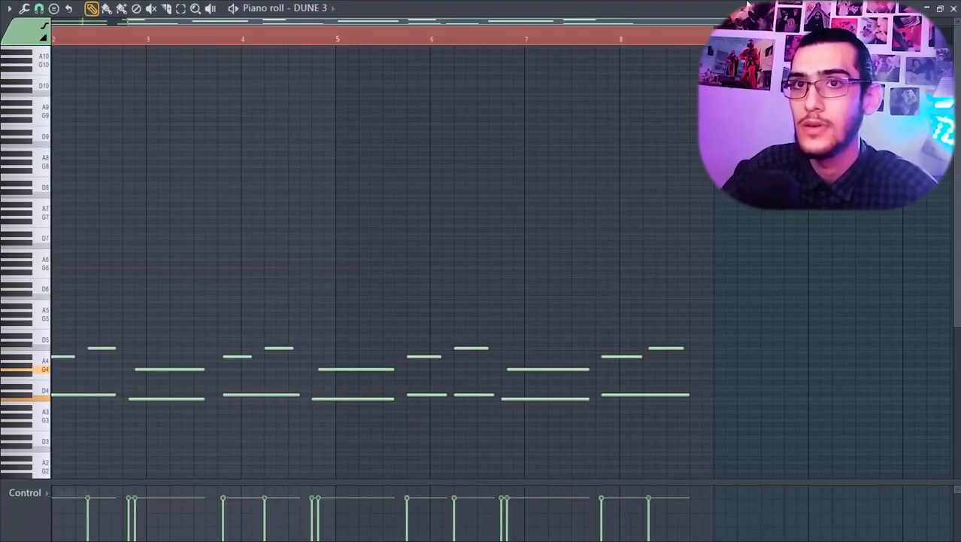
- Keep only the first two bars of the recorded DUNE 3 melody and duplicate them to make a four-bar phrase
scroll(187, 54, "down", 5)
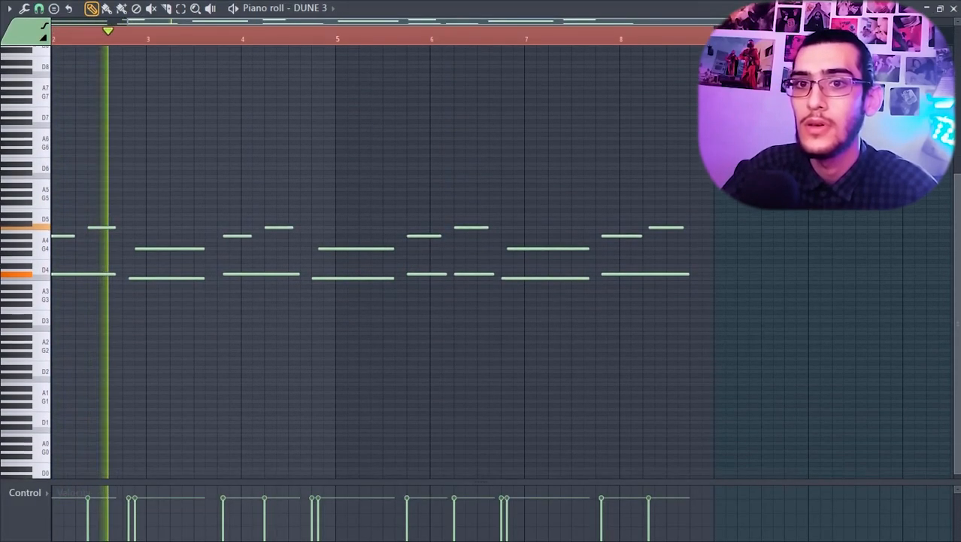
left_click_drag(215, 299, 167, 214)
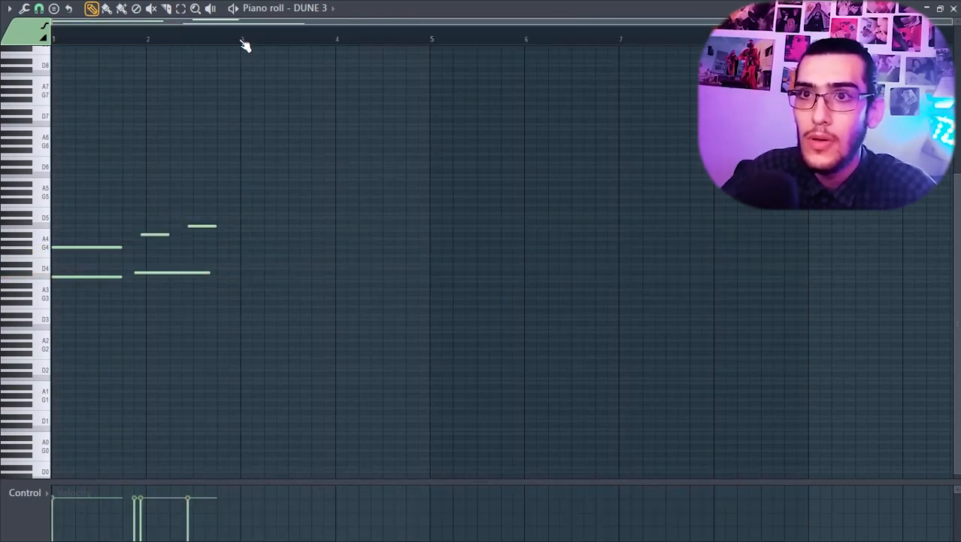
left_click_drag(248, 45, 58, 61)
key("ctrl+b")
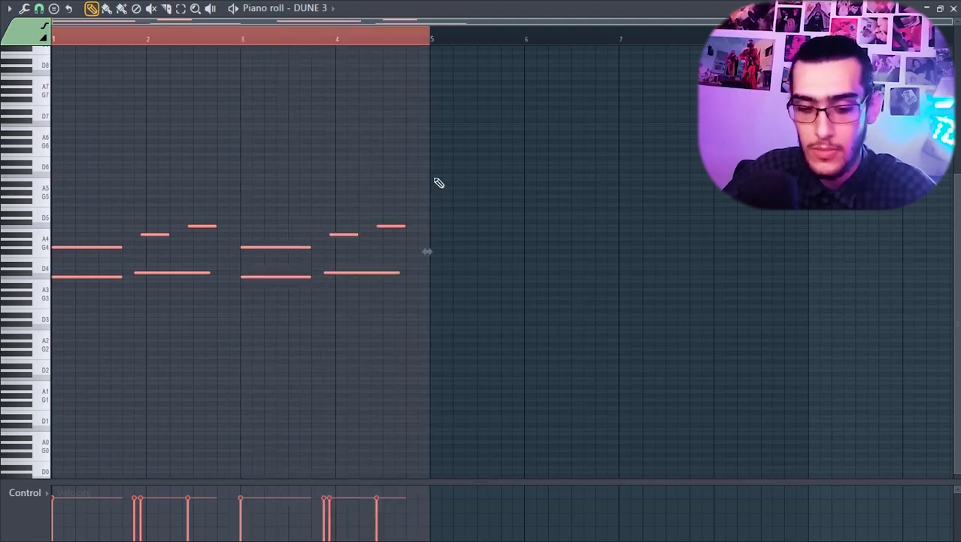
key("ctrl+b")
- Shift the note groups near bars 2 and 4 forward so they start on the bar lines, and play the melody
left_click_drag(223, 198, 169, 272)
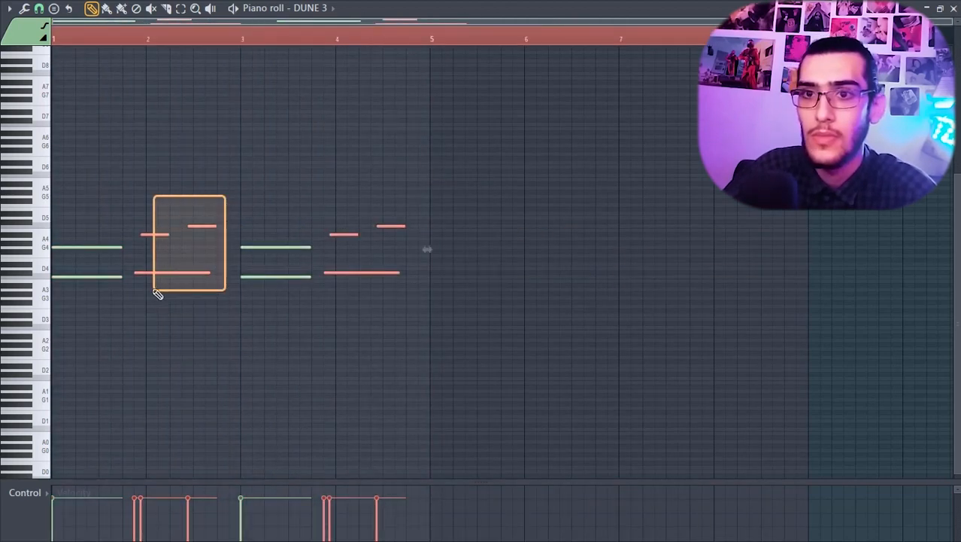
left_click(155, 269)
key("ctrl+z")
key("space")
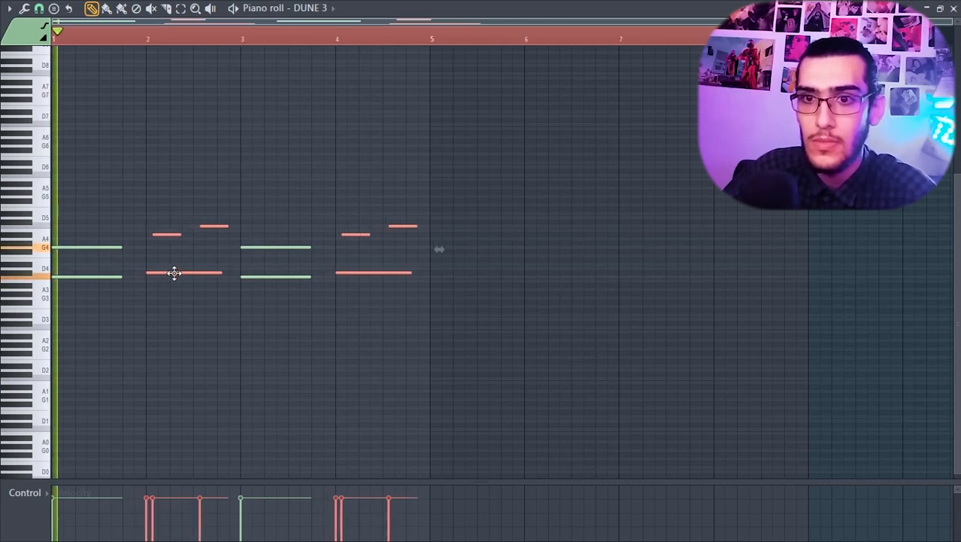
left_click(204, 247)
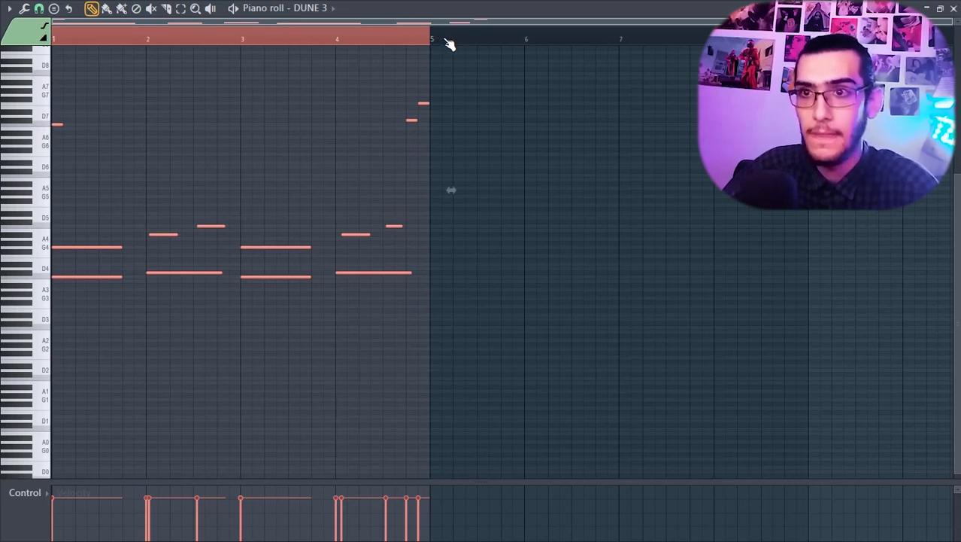
- Duplicate the four-bar DUNE 3 melody into bars 5 to 8 and play it back
key("ctrl+b")
key("ctrl+a")
key("space")
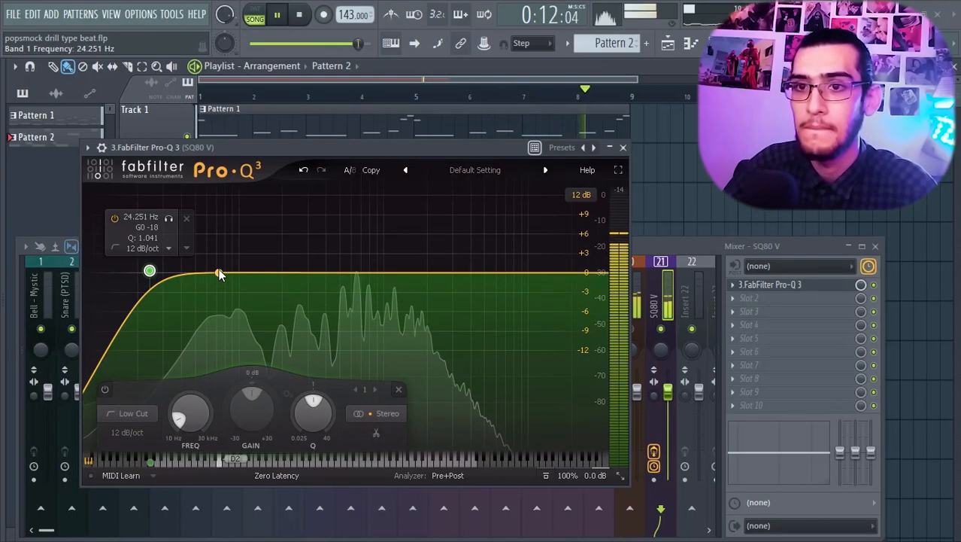
- Shape the SQ80 V in Pro-Q 3 with a low bell boost, a 1699.9 Hz high cut and a +1.64 dB bell at 282.64 Hz
left_click_drag(219, 274, 216, 248)
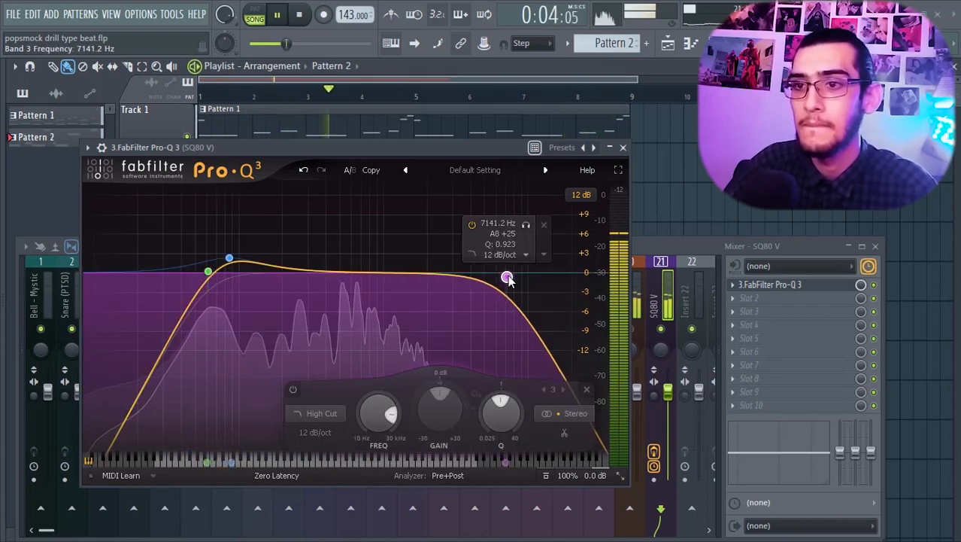
left_click_drag(508, 275, 419, 272)
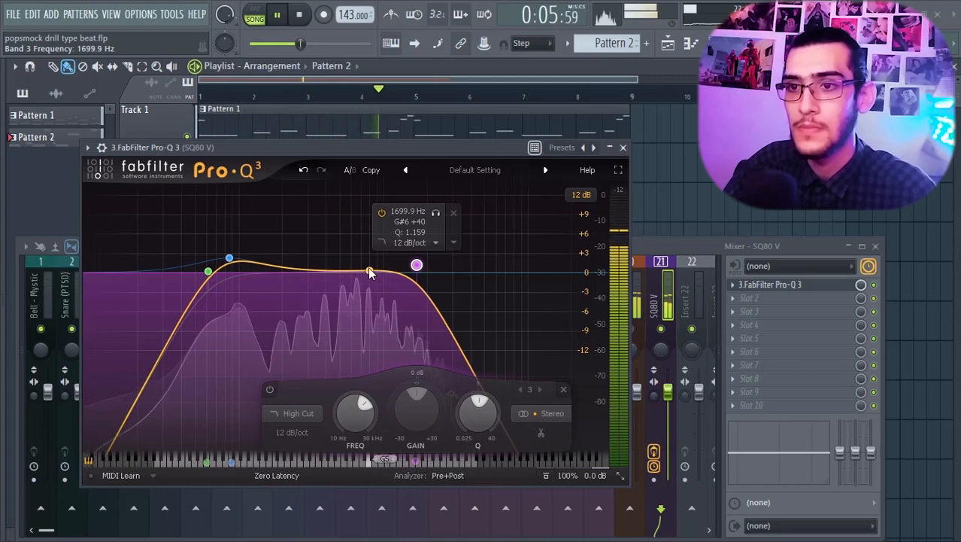
left_click_drag(286, 272, 302, 261)
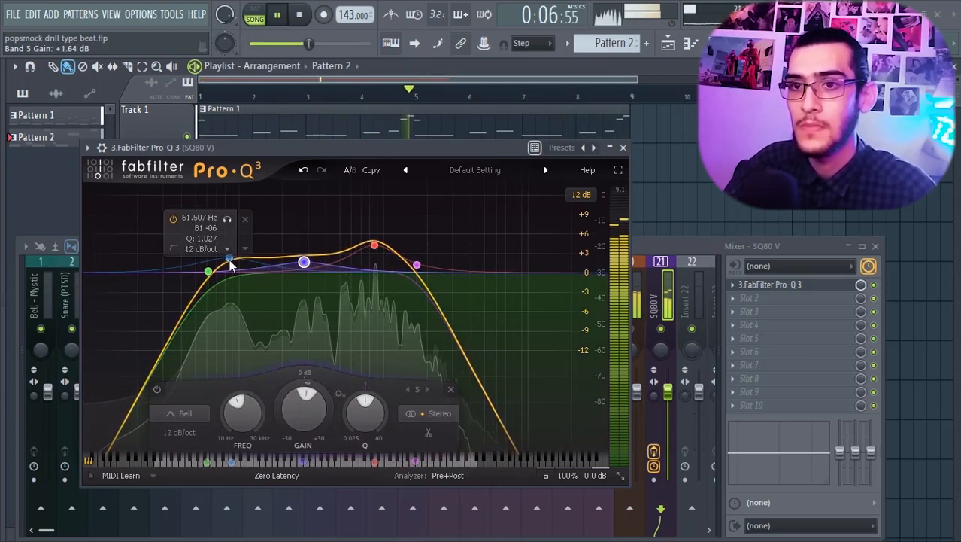
- Set the low bell on SQ80 V to 0 dB with upward dynamic range and give the 282.64 Hz bell a downward dynamic range
left_click_drag(230, 269, 228, 274)
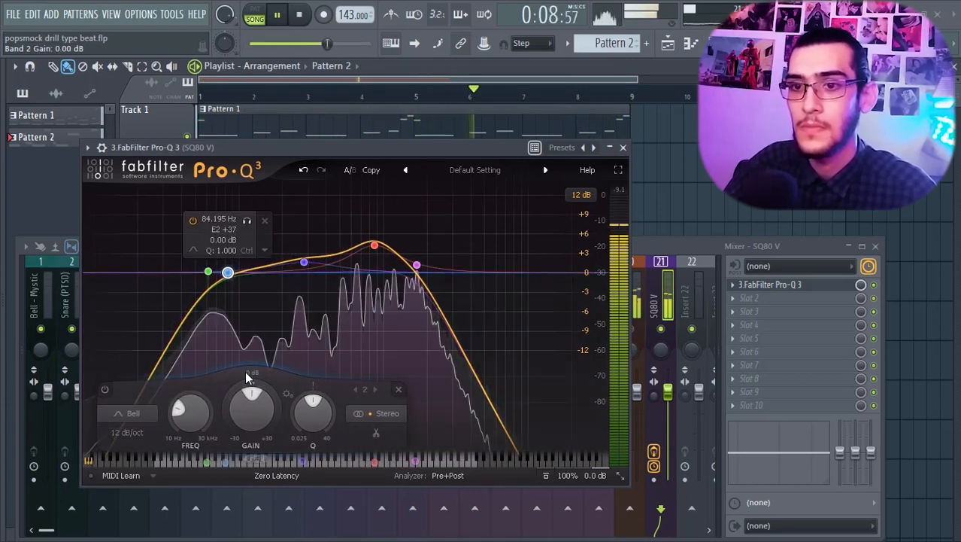
left_click_drag(252, 389, 253, 348)
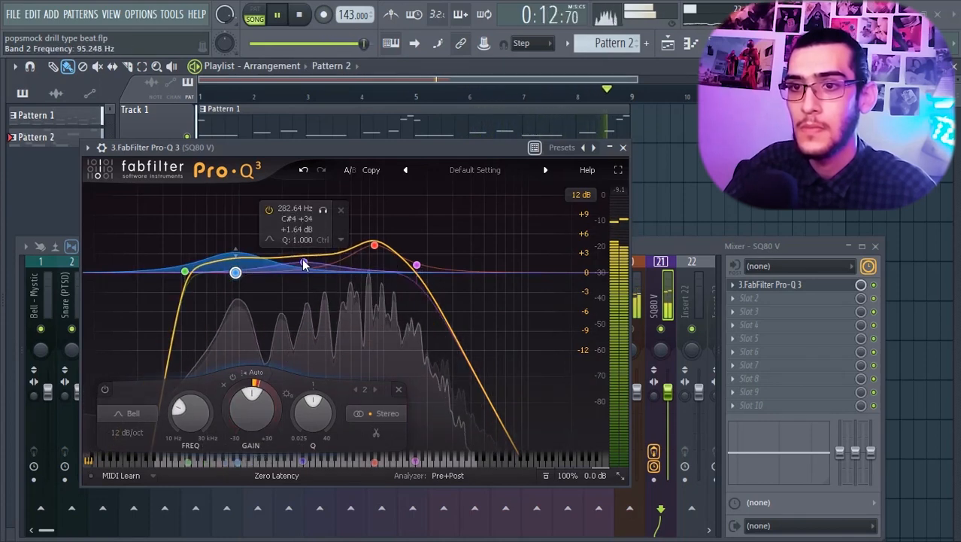
left_click(304, 262)
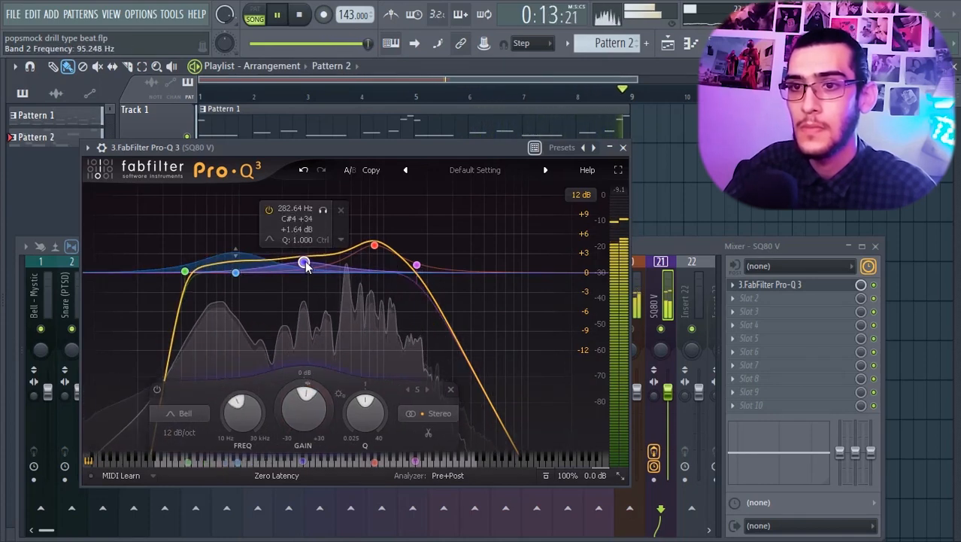
left_click_drag(304, 380, 259, 424)
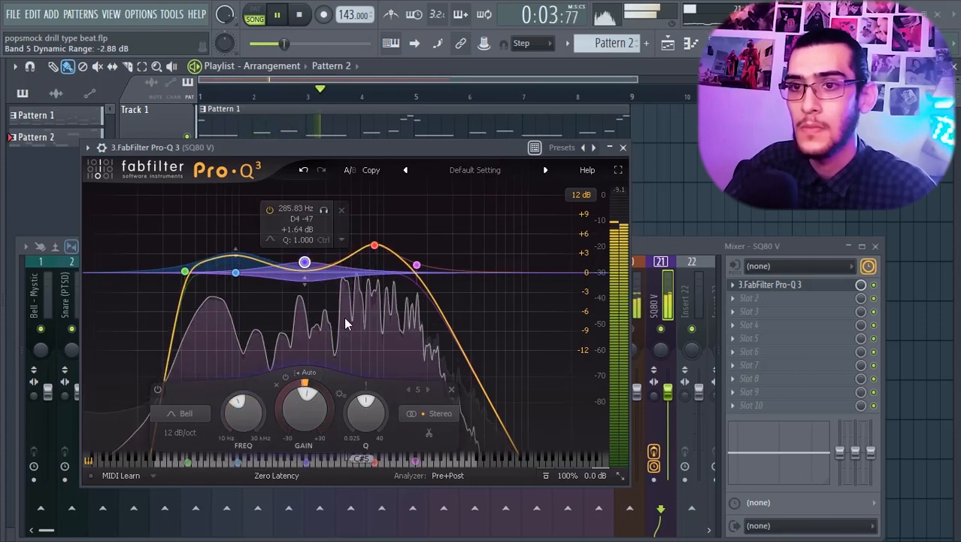
key("space")
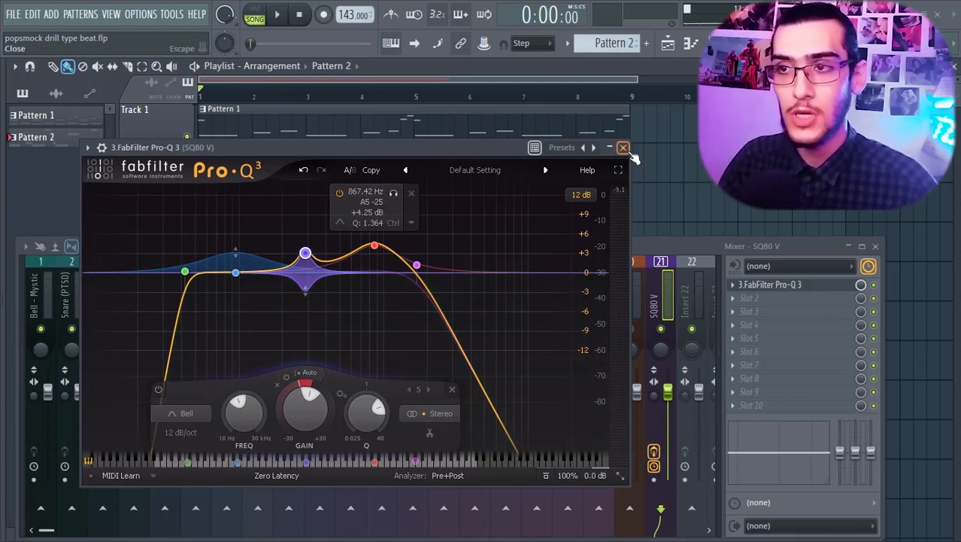
left_click(623, 148)
- Insert soothe2 on the SQ80 V track in hard mode with sharpness 8.0, selectivity 7.2, reduced depth and a lowered low cut
key("space")
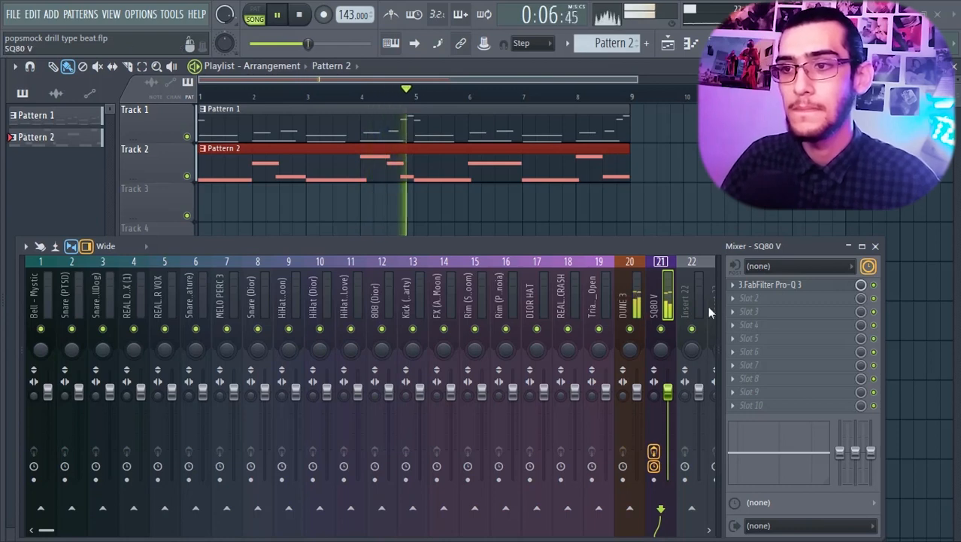
left_click(800, 299)
left_click(586, 416)
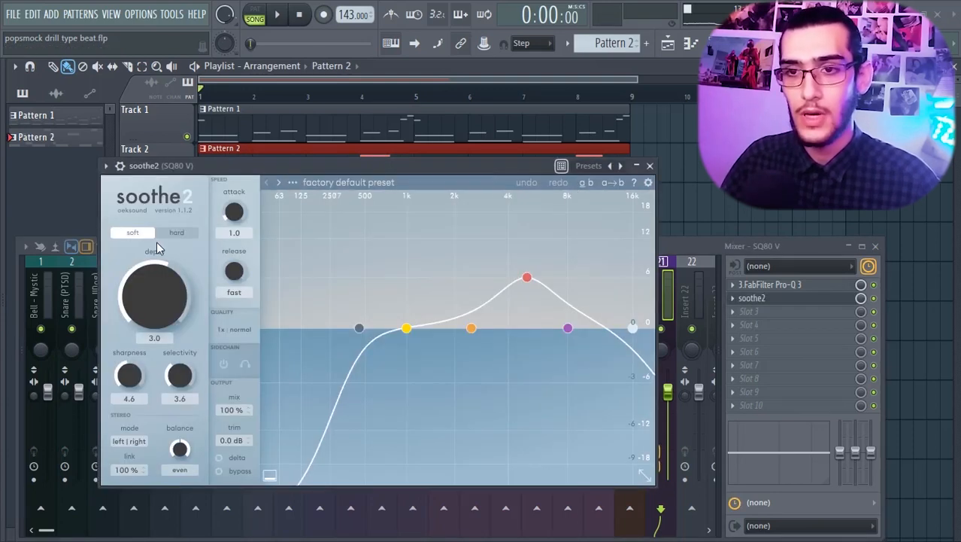
left_click(176, 232)
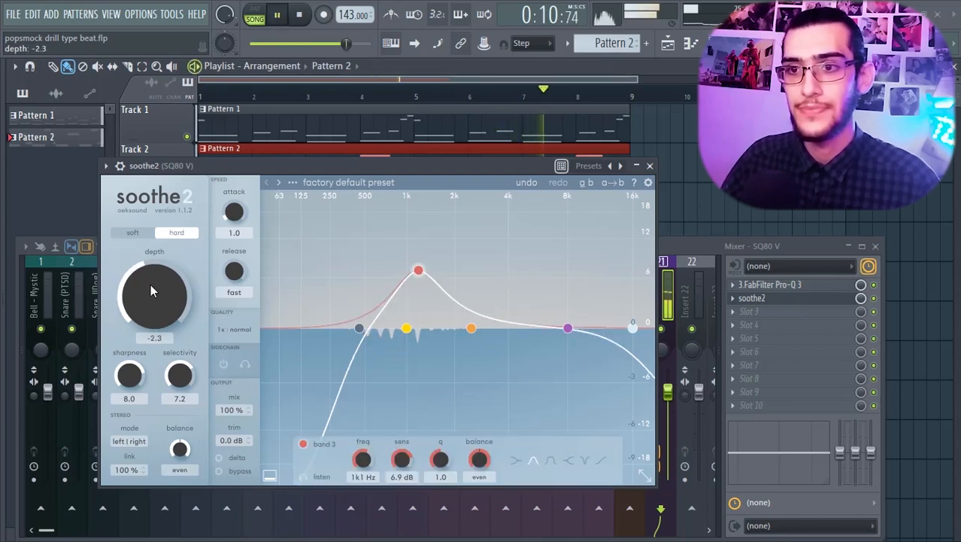
left_click_drag(150, 284, 141, 271)
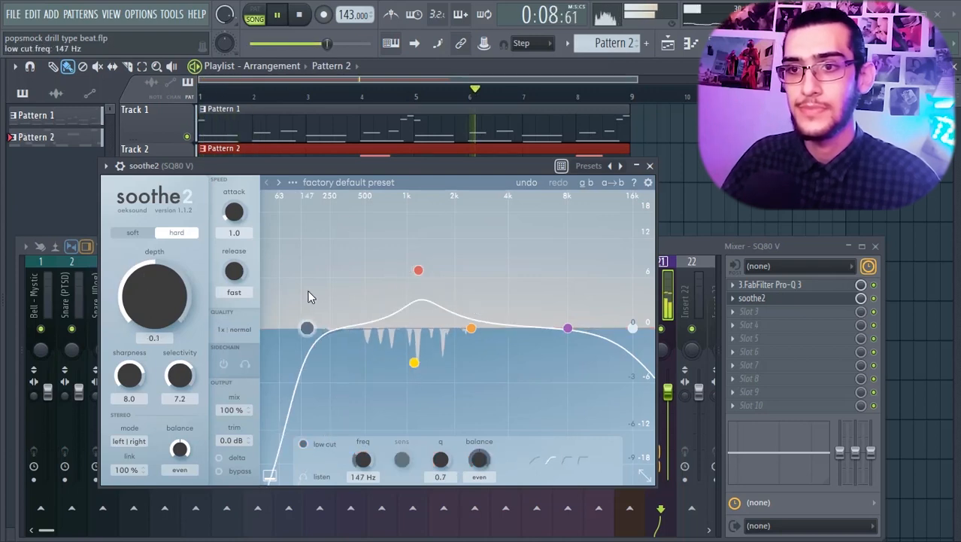
left_click_drag(308, 294, 258, 288)
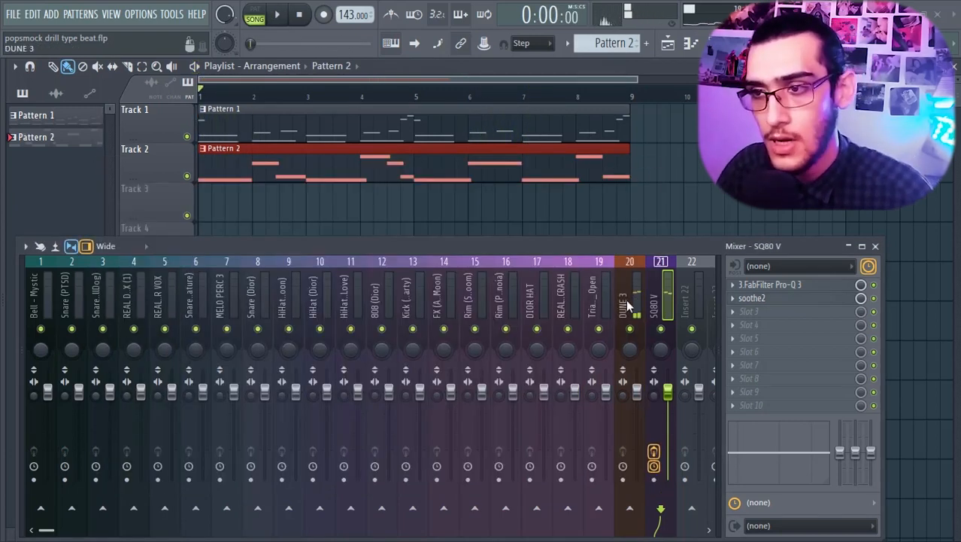
- Insert Pro-Q 3 on the DUNE 3 mixer track with a low cut and a 7638.2 Hz high cut
left_click(626, 299)
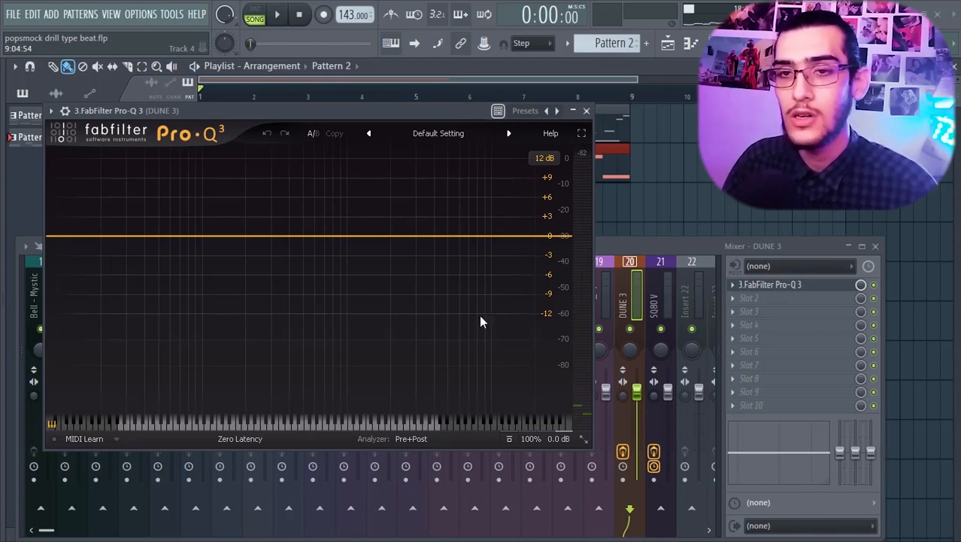
left_click_drag(58, 236, 253, 232)
key("space")
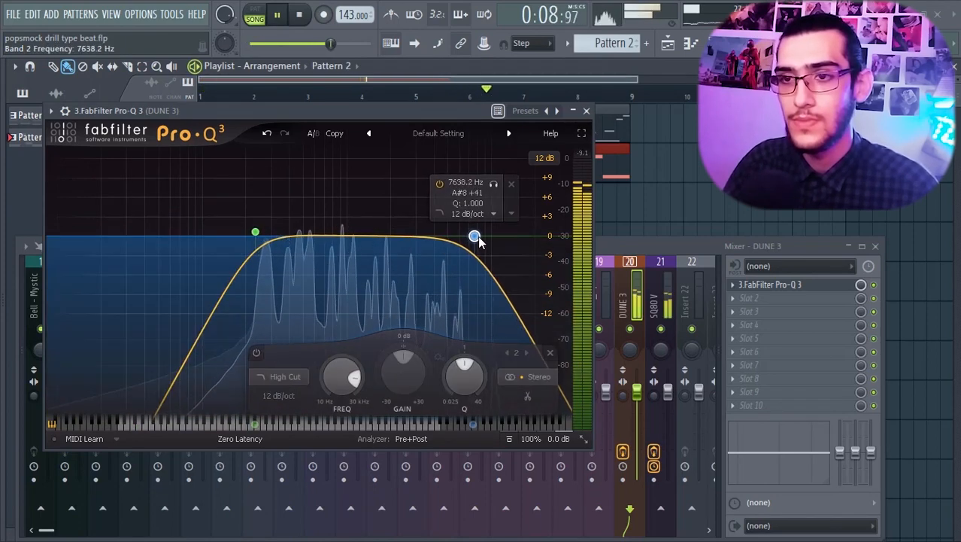
- Shape DUNE 3 with a slight boost at 749.75 Hz and dips of -0.76 dB at 2879.4 Hz and -1.09 dB at 1554.0 Hz
left_click(318, 240)
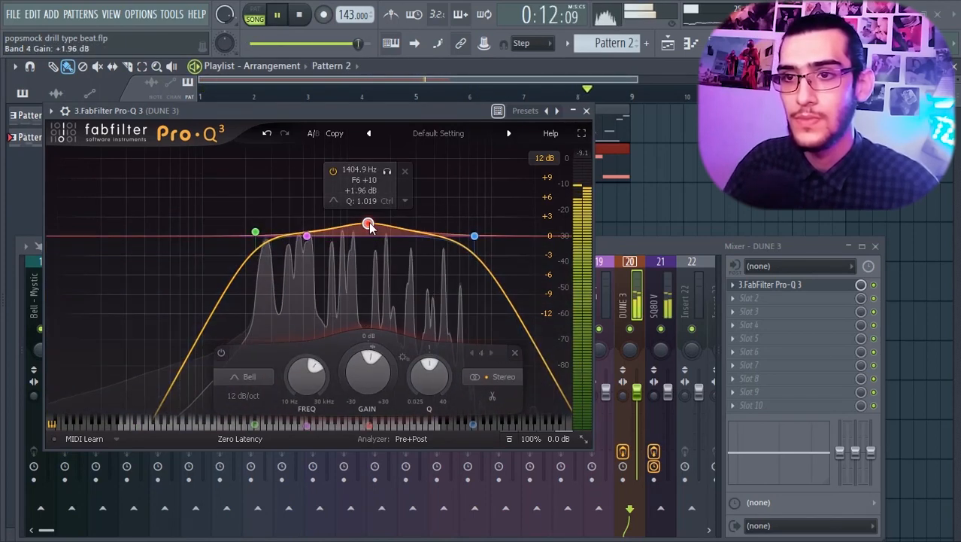
left_click_drag(369, 223, 379, 223)
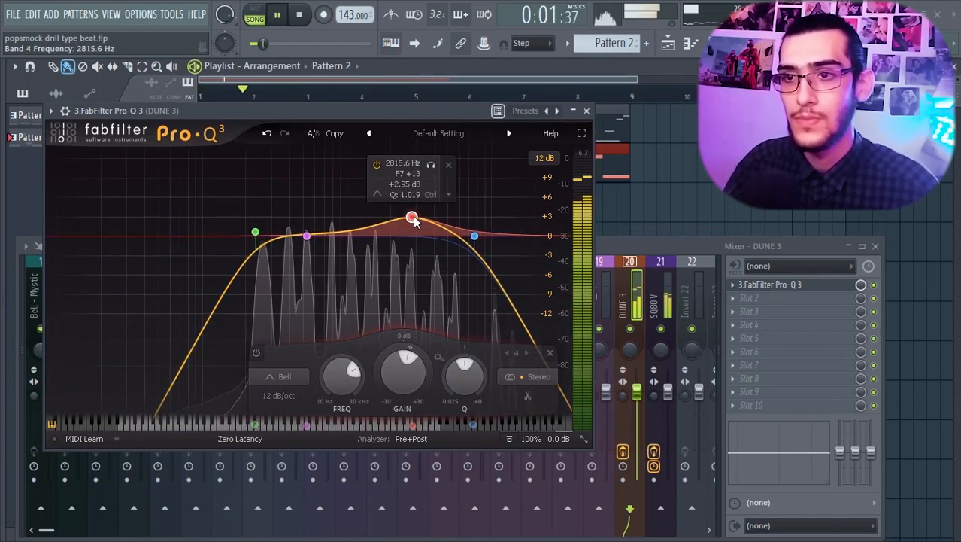
left_click_drag(414, 218, 413, 249)
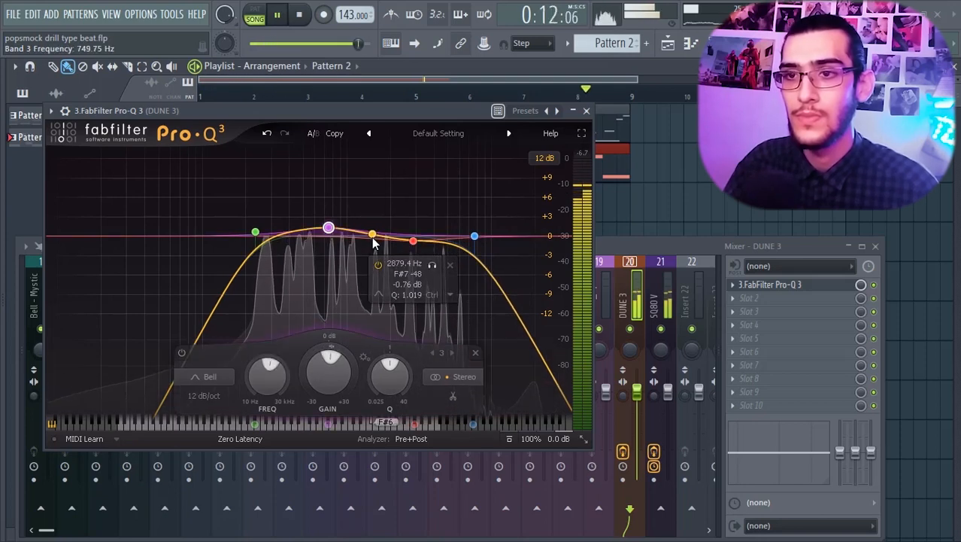
left_click_drag(372, 242, 374, 245)
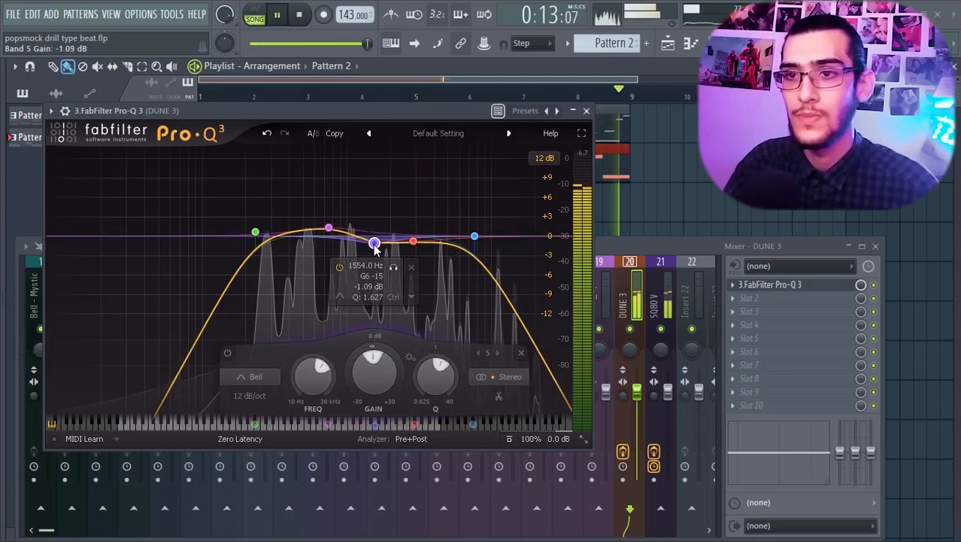
key("space")
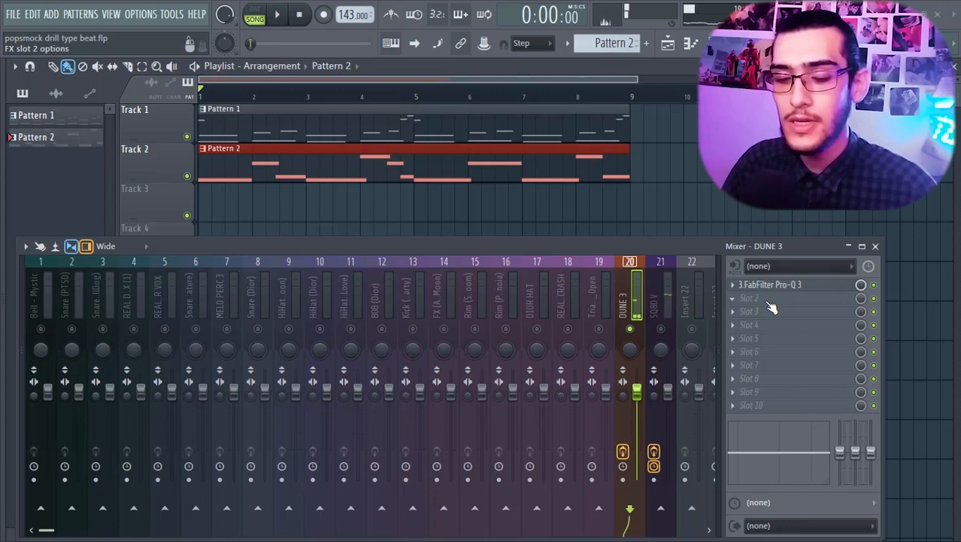
- Insert ShaperBox2 on the DUNE 3 track with the Time shaper's Reverse waves and a Pan curve that swings right at mid-bar
left_click(770, 303)
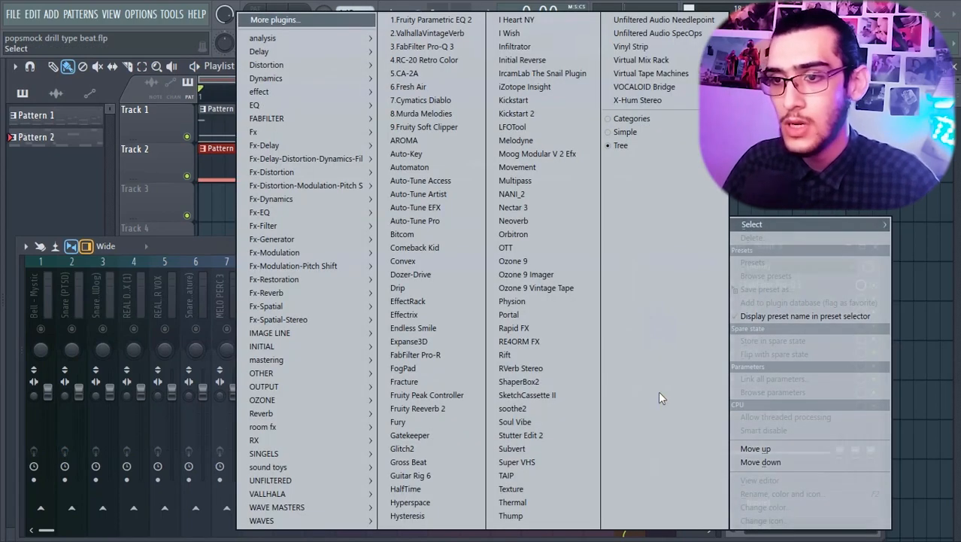
left_click(519, 382)
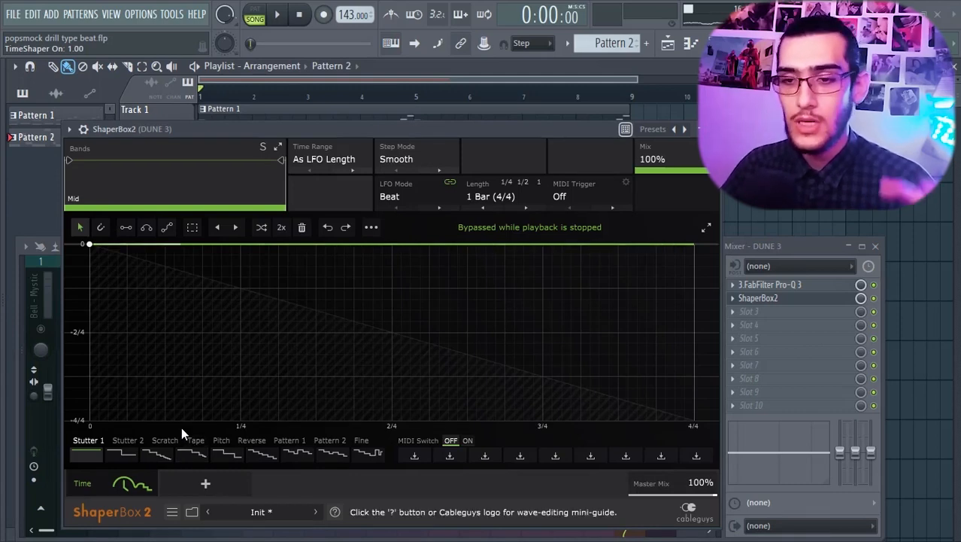
left_click(249, 441)
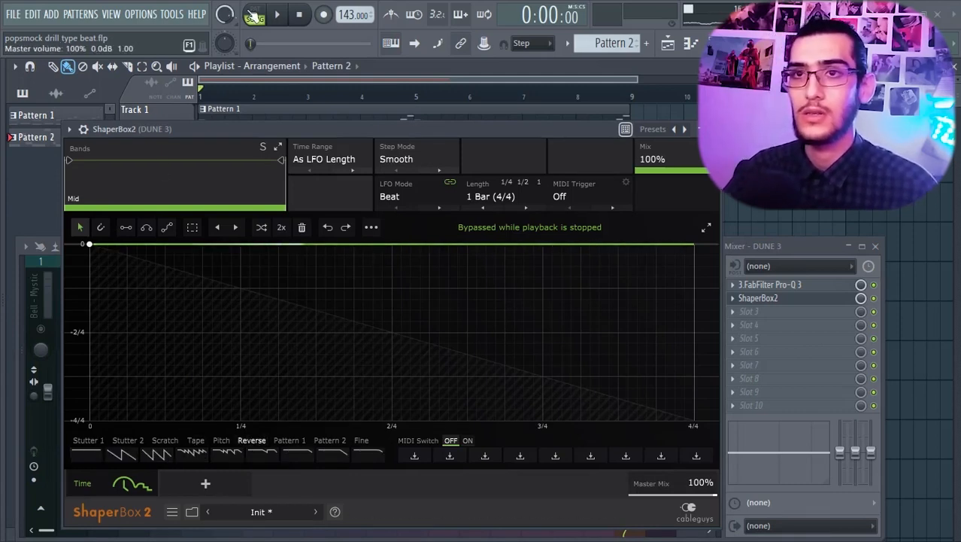
key("space")
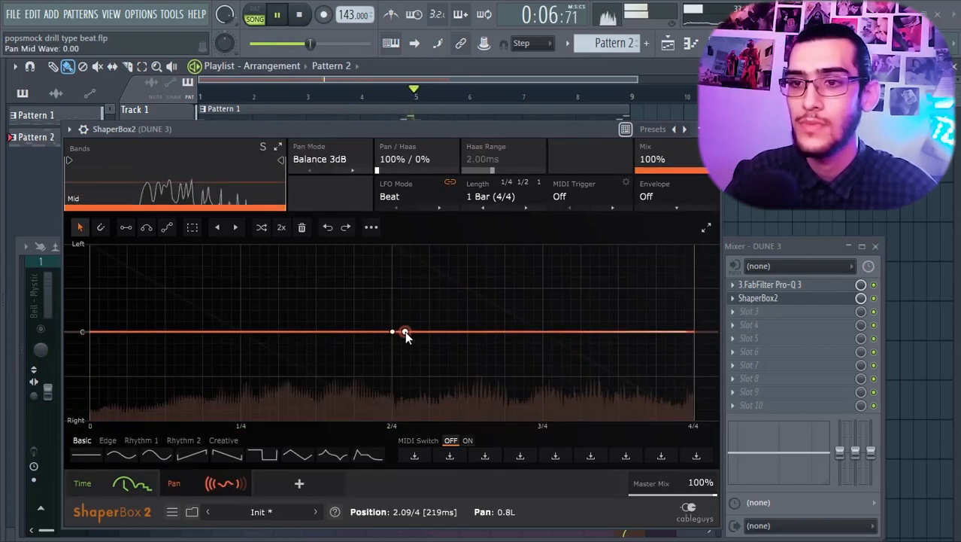
left_click_drag(404, 331, 392, 420)
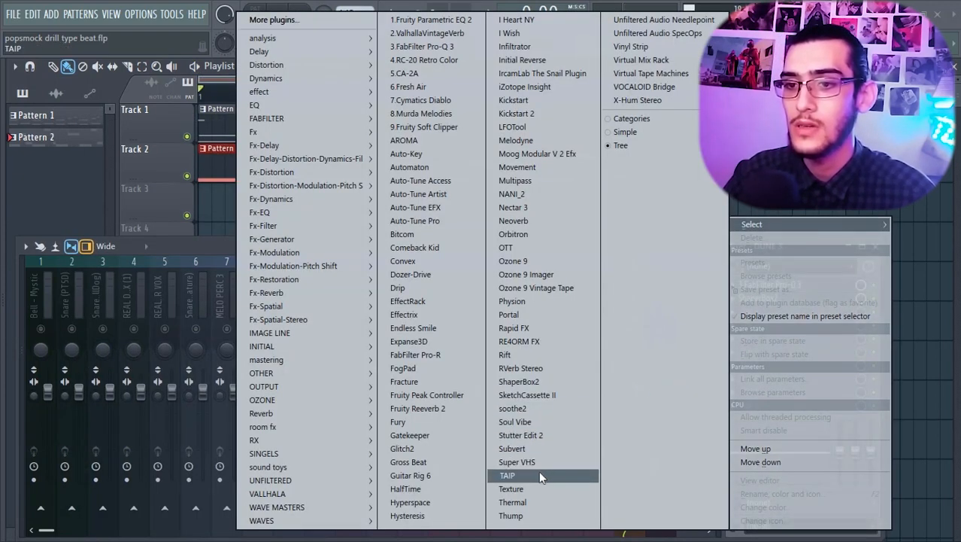
- Insert Rift on the DUNE 3 track and audition its presets during playback, settling on Lofi Leslie from the Retro Grit pack
left_click(526, 355)
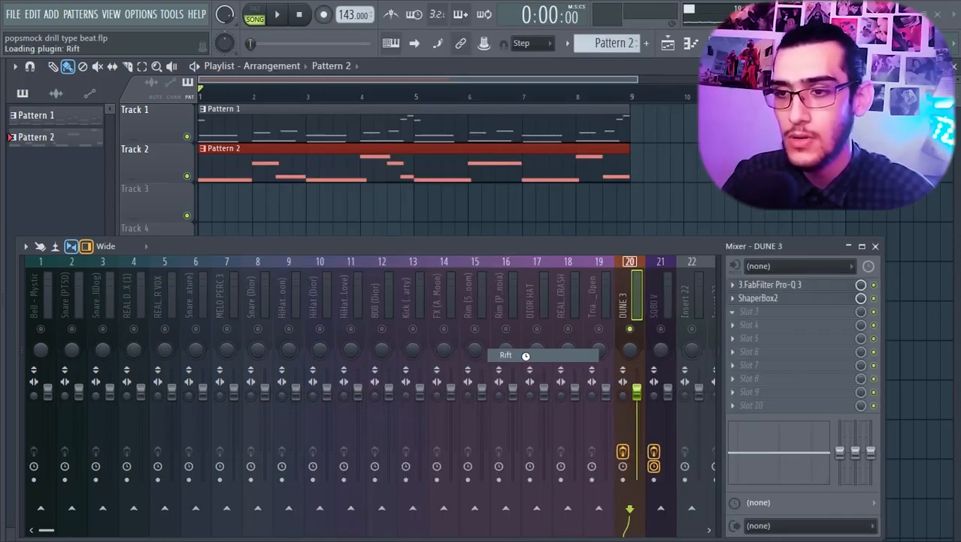
key("space")
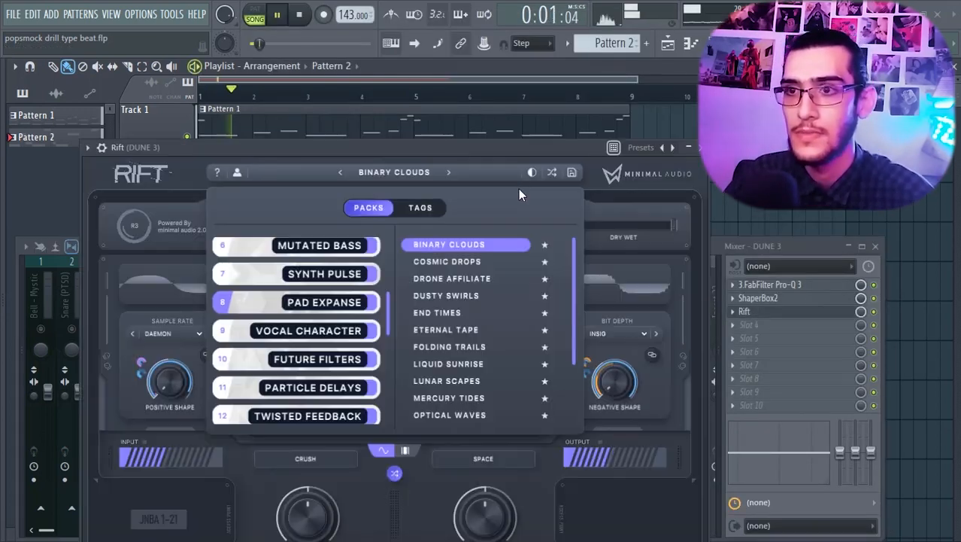
left_click(448, 172)
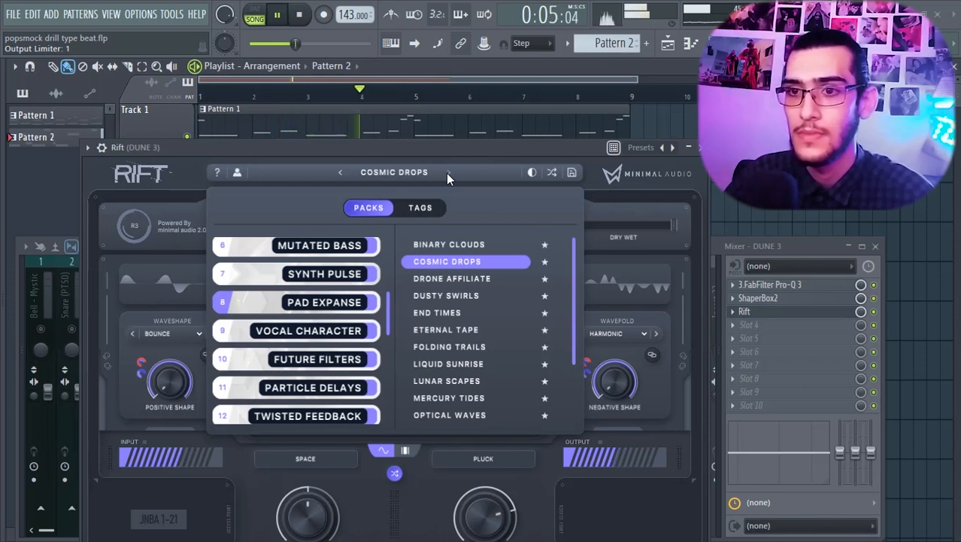
left_click(446, 173)
left_click(447, 172)
left_click(446, 172)
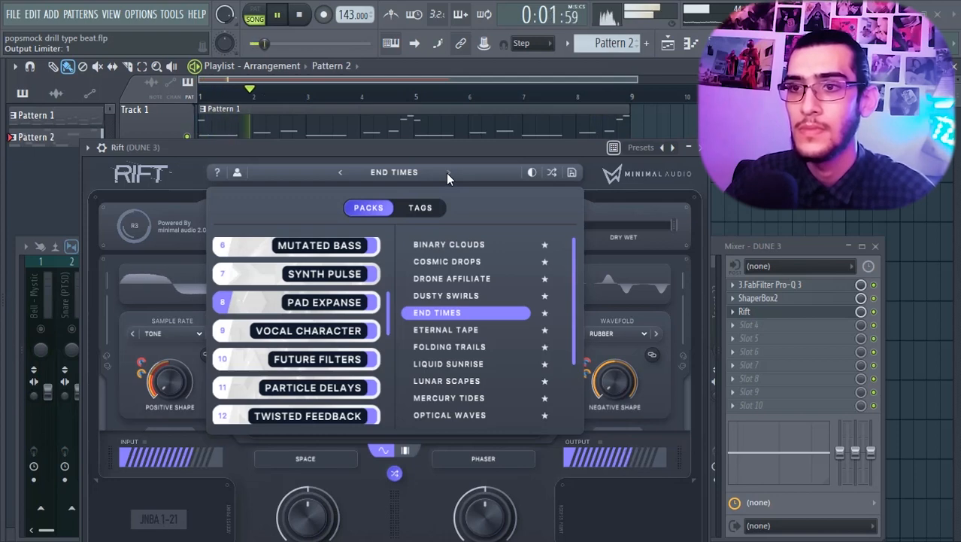
left_click(447, 173)
left_click(447, 172)
left_click(447, 172)
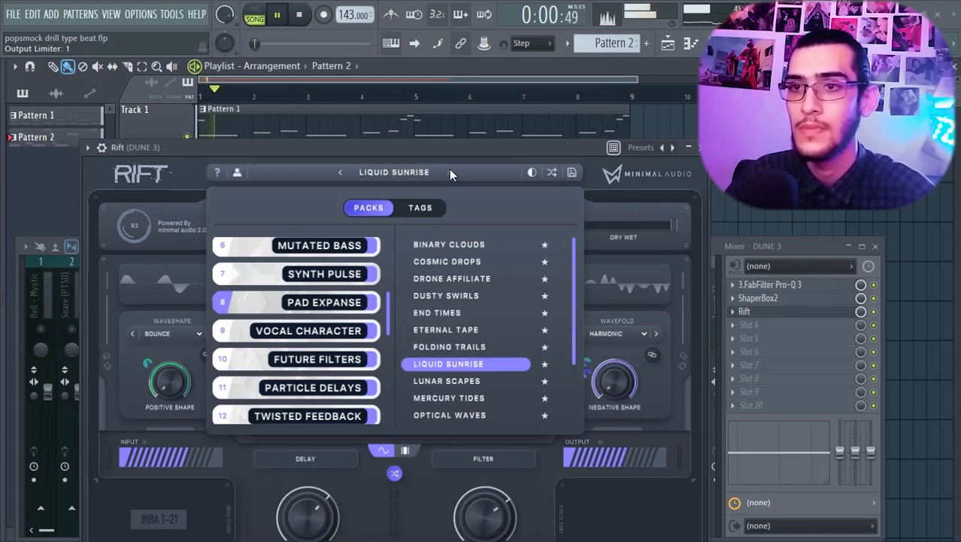
left_click(449, 171)
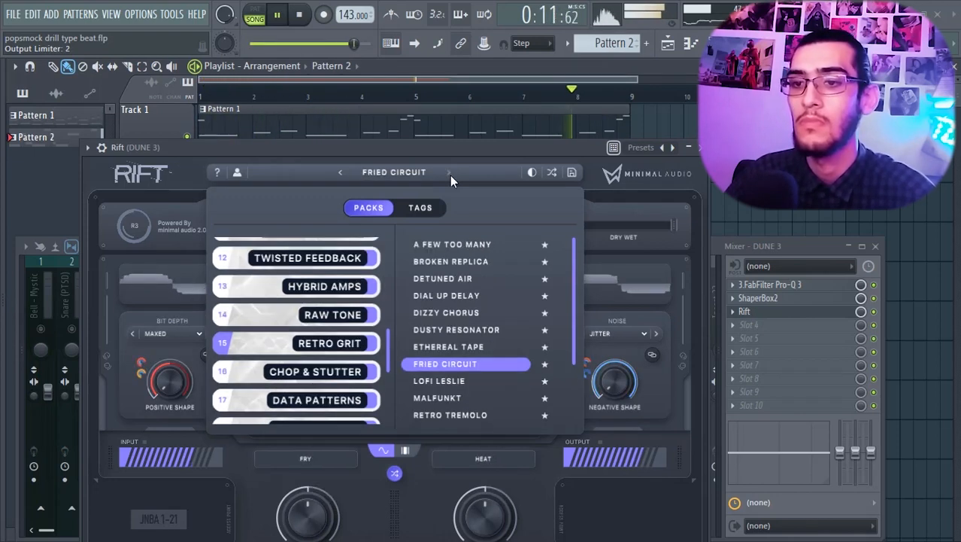
left_click(450, 175)
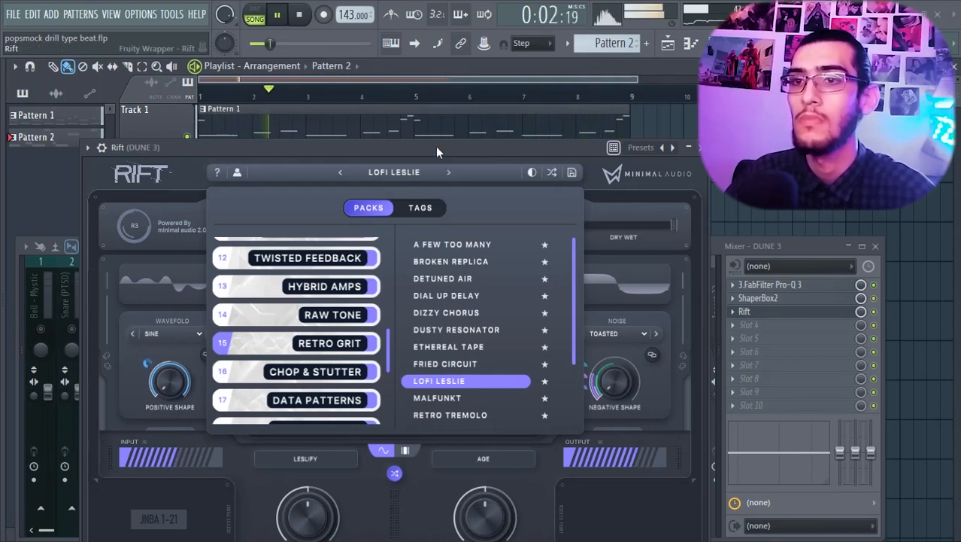
- Mute Track 1 in the playlist and consolidate Track 2 from the track start
left_click(174, 173)
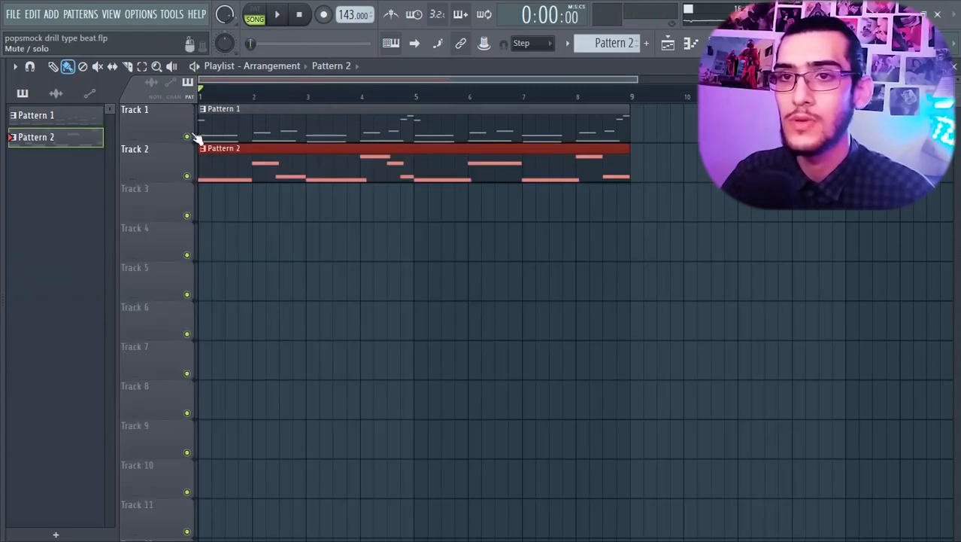
left_click(187, 136)
right_click(159, 150)
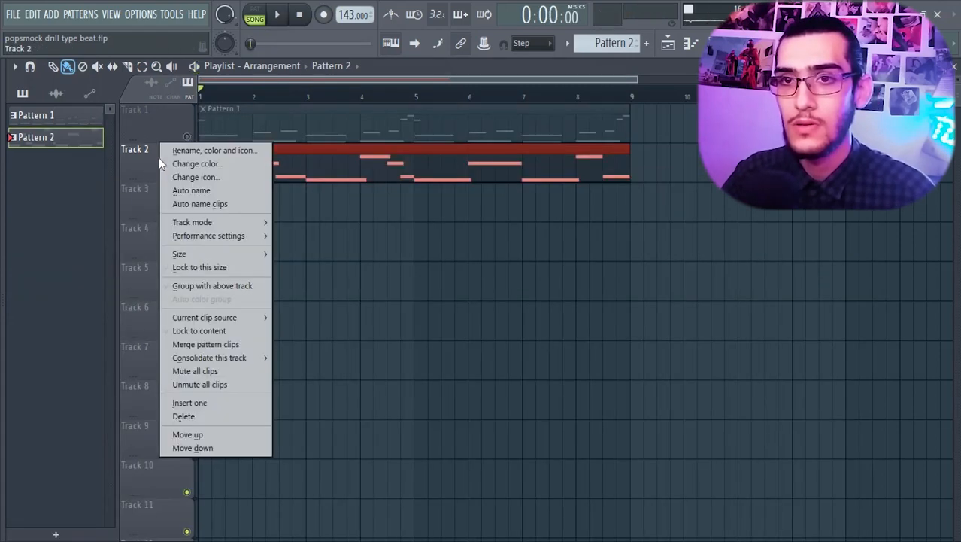
mouse_move(244, 357)
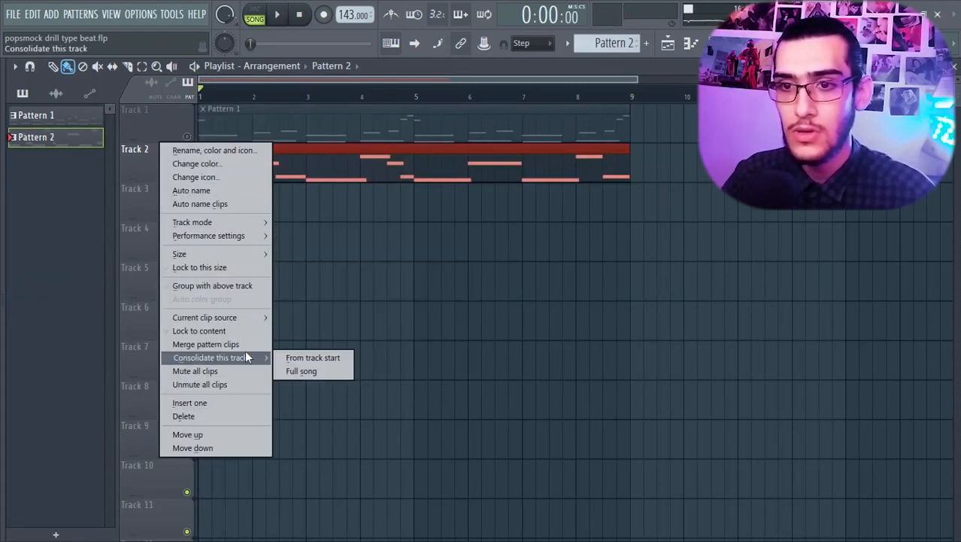
left_click(319, 356)
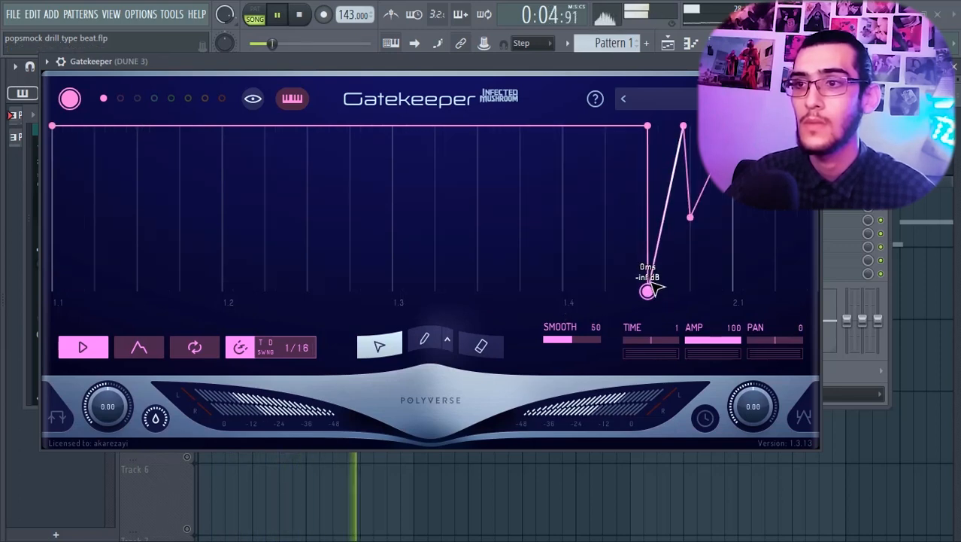
- Raise the lowest point of the Gatekeeper volume curve on DUNE 3, just after beat 1.4
left_click_drag(647, 291, 647, 249)
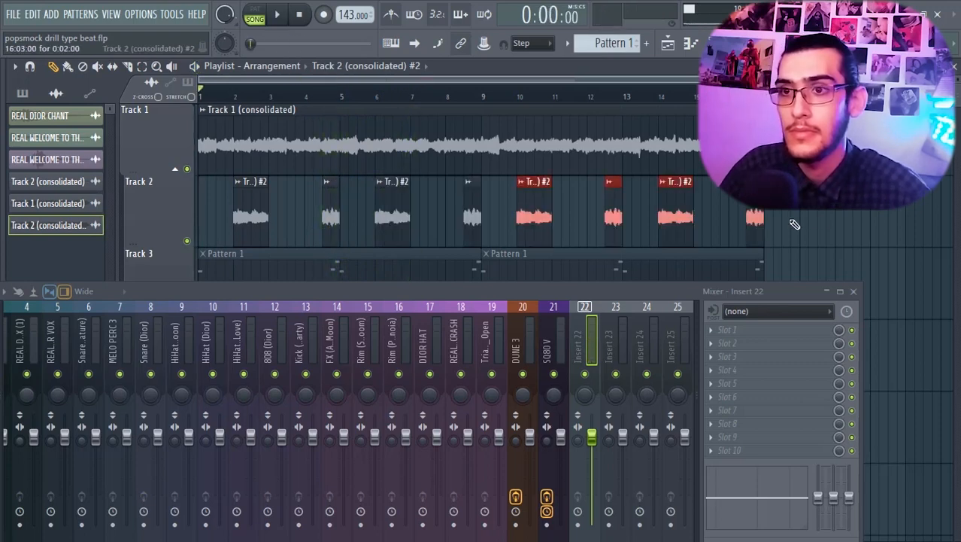
- Deselect the copied audio clips on Track 2 and play the arrangement from the start
left_click(795, 221, "ctrl")
key("space")
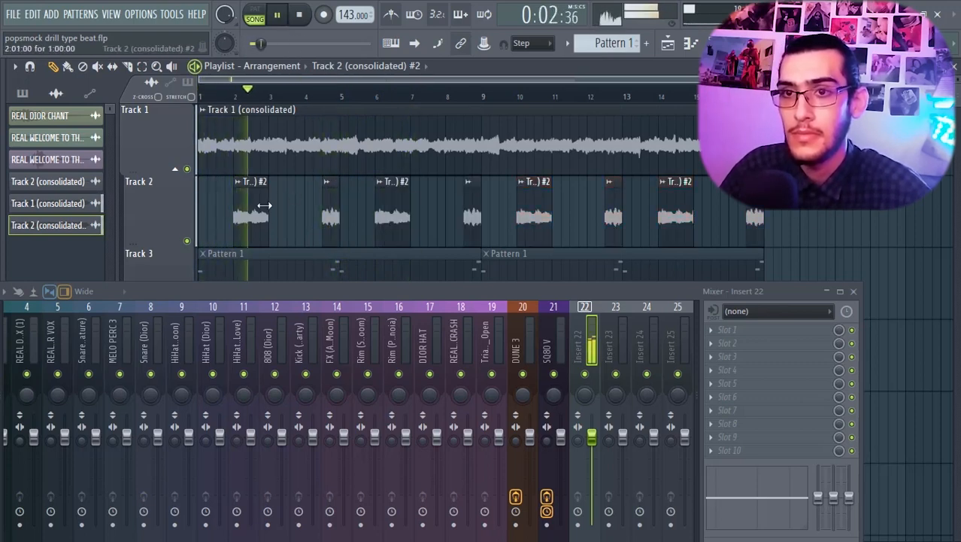
- Make the Track 2 audio clips unique and add a Gross Beat volume gate preset on Insert 22 during playback
right_click(242, 185)
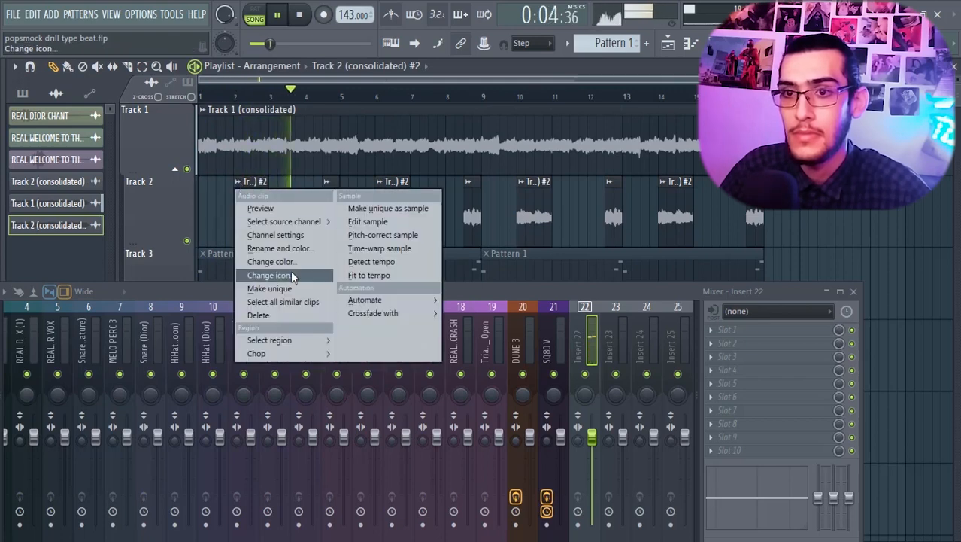
left_click(260, 286)
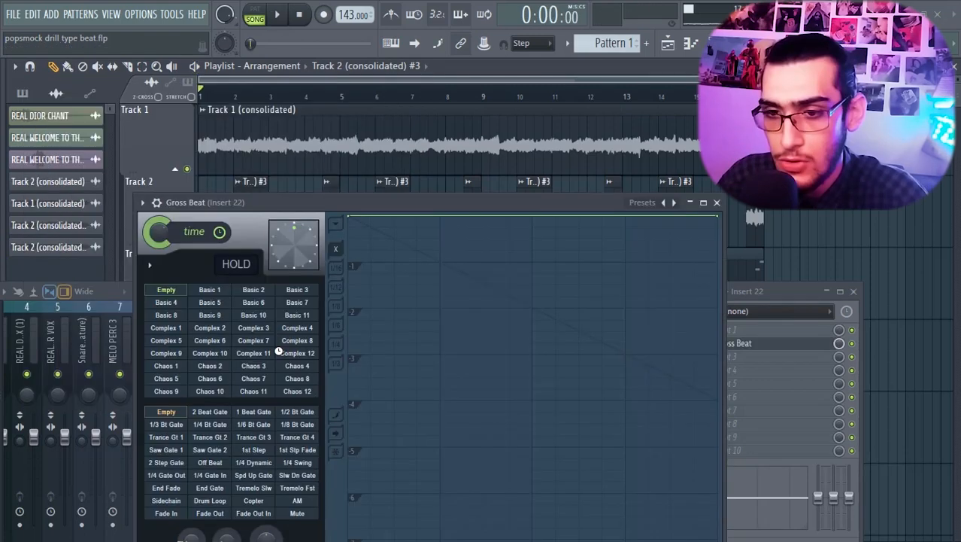
left_click(219, 434)
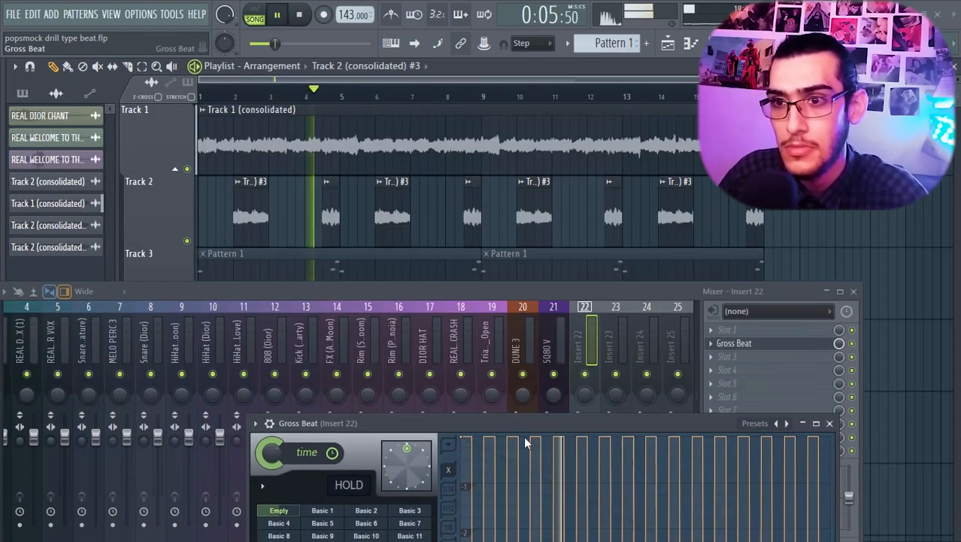
left_click_drag(524, 436, 447, 161)
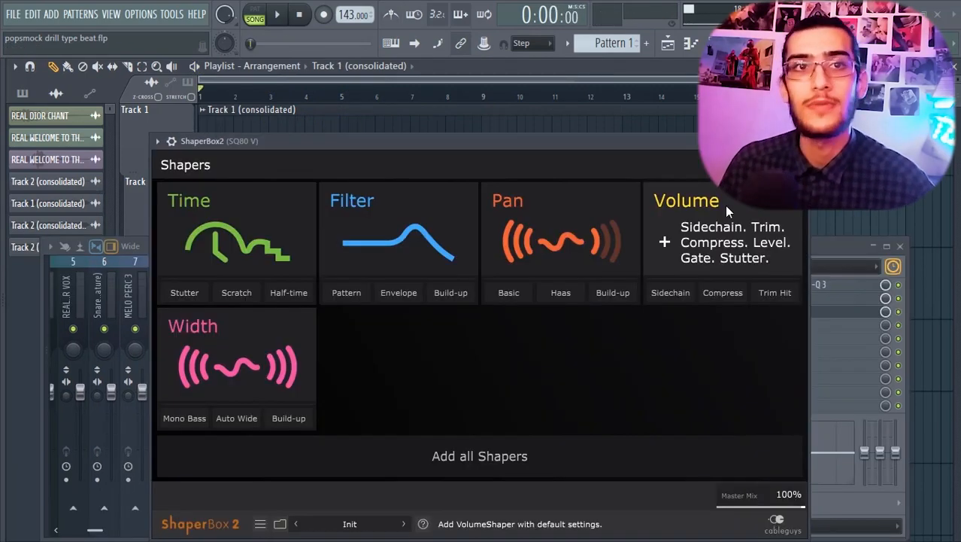
- Add a Volume shaper in ShaperBox 2 on SQ80 V, load the slow S-shaped Sidechain curve, and adjust its cycle length during playback
left_click(729, 211)
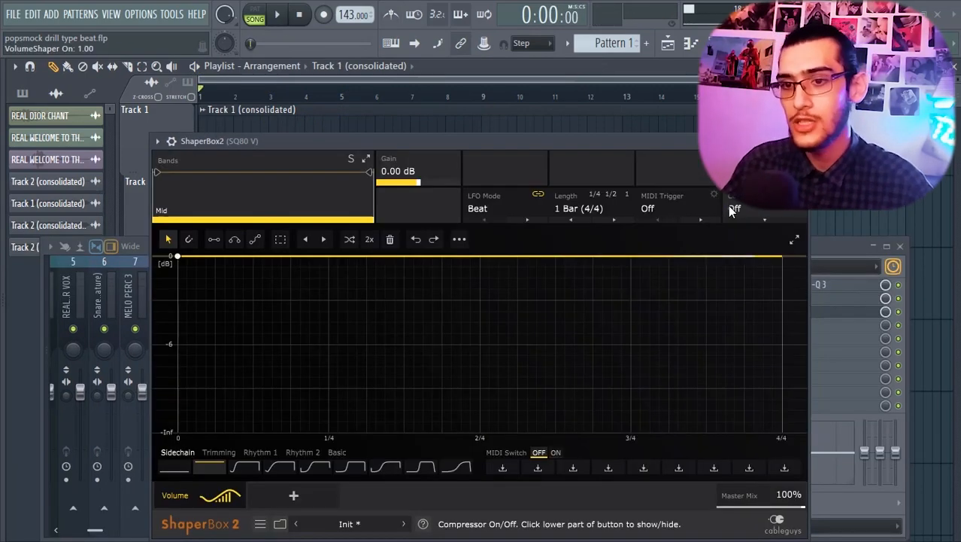
left_click(456, 467)
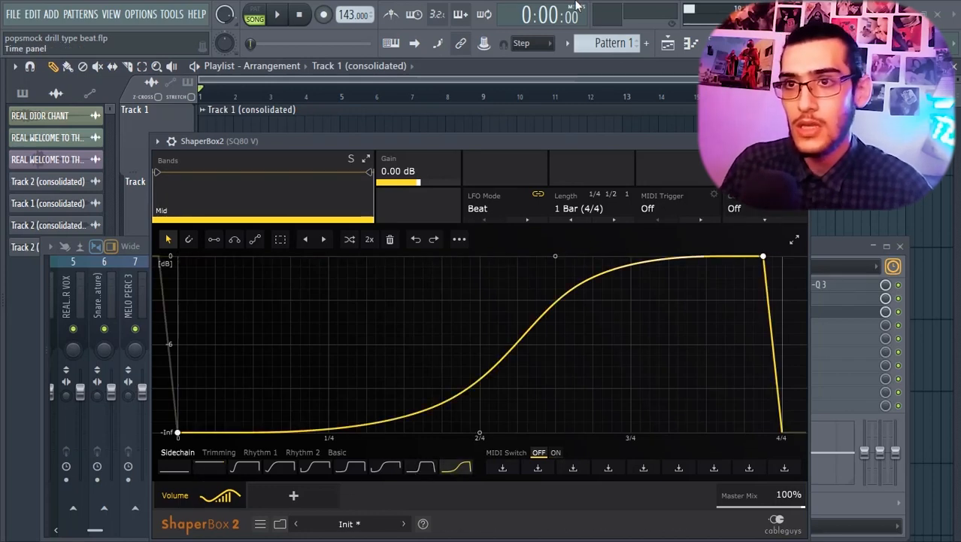
left_click(279, 21)
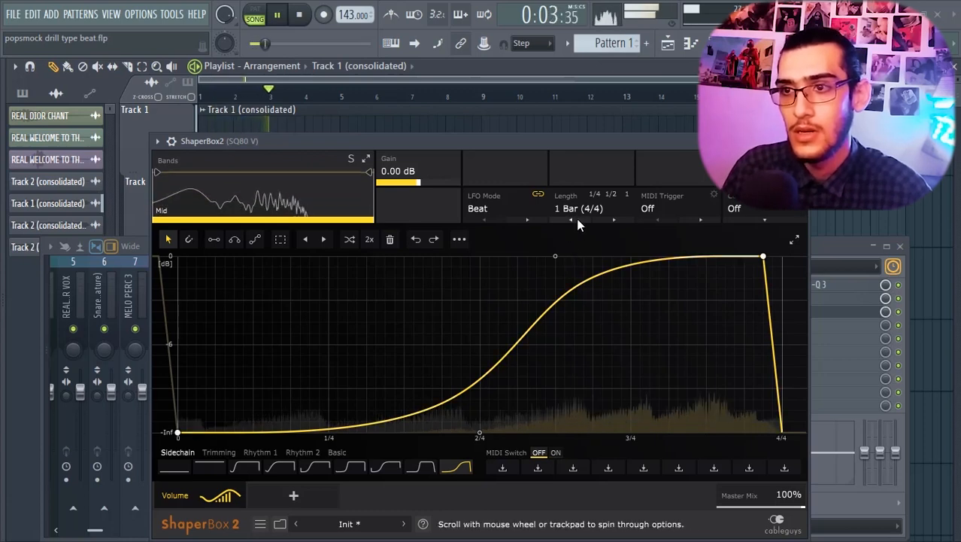
scroll(576, 218, "down", 2)
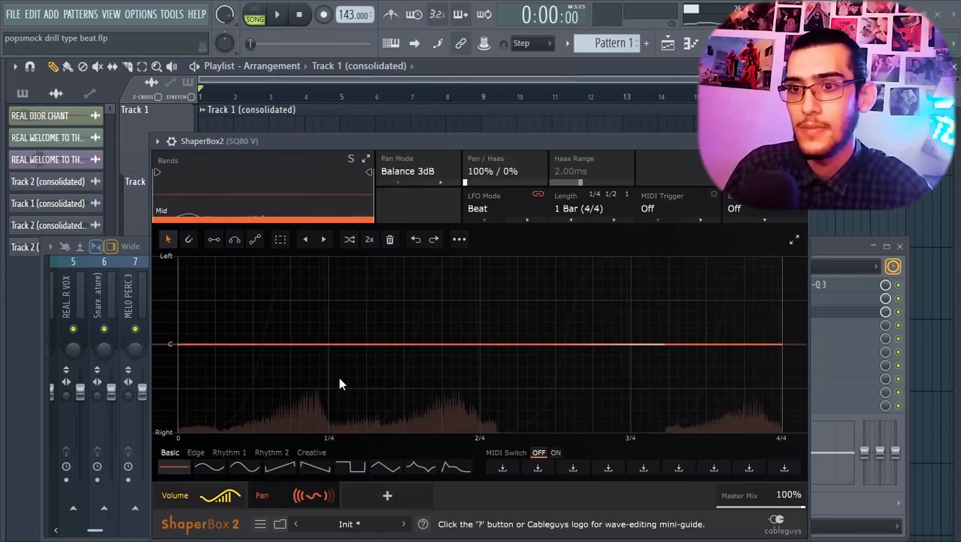
- Draw the Pan shaper curve with points at 1/4, 2/4 and 3/4, swinging between center, full left and full right
left_click(326, 345)
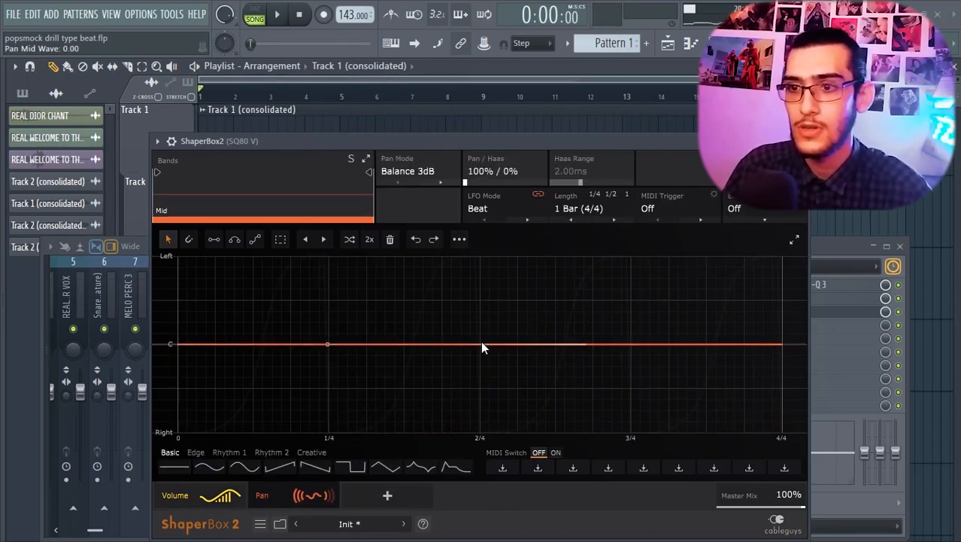
left_click_drag(481, 340, 480, 346)
left_click_drag(633, 255, 631, 432)
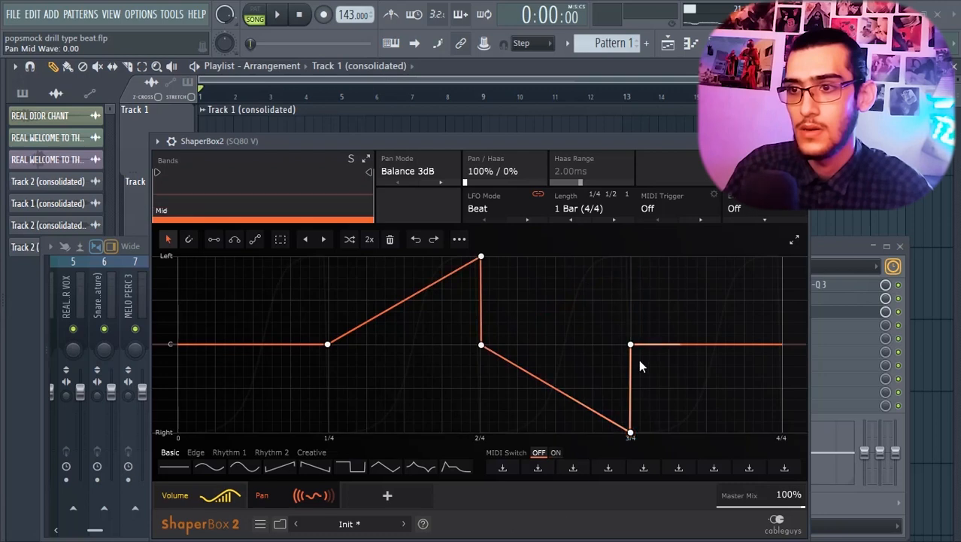
left_click_drag(631, 346, 630, 256)
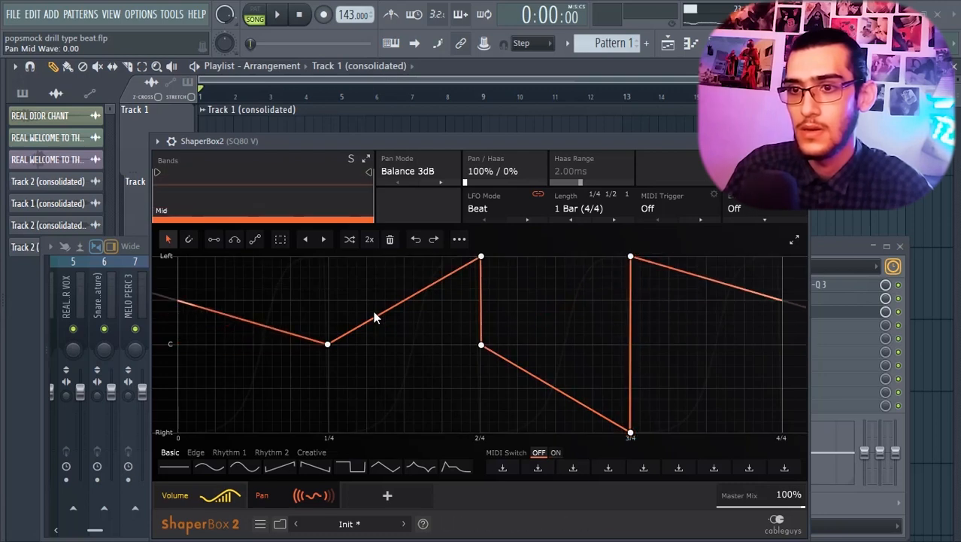
- Lengthen the pan curve's cycle to 2 bars while the arrangement plays
key("space")
left_click(612, 221)
left_click(610, 222)
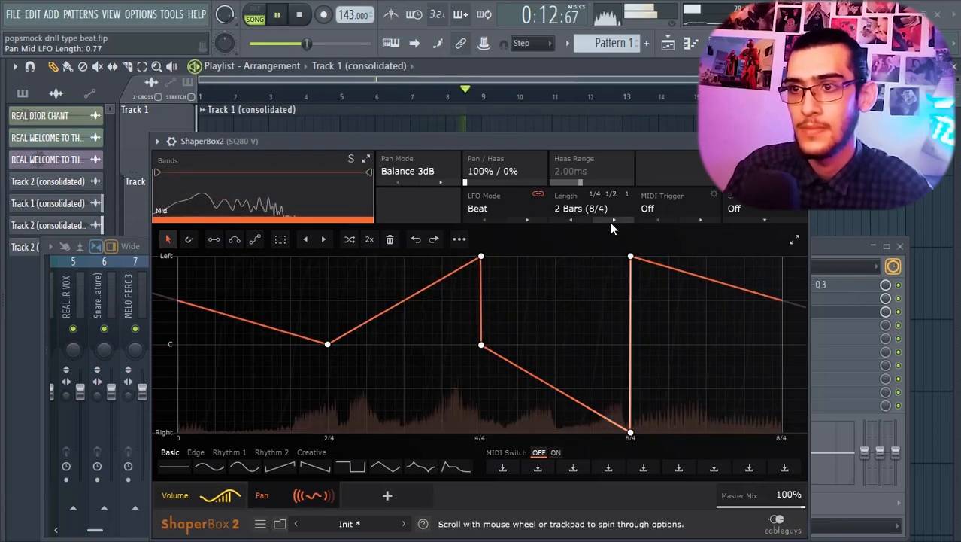
left_click(610, 222)
left_click(573, 222)
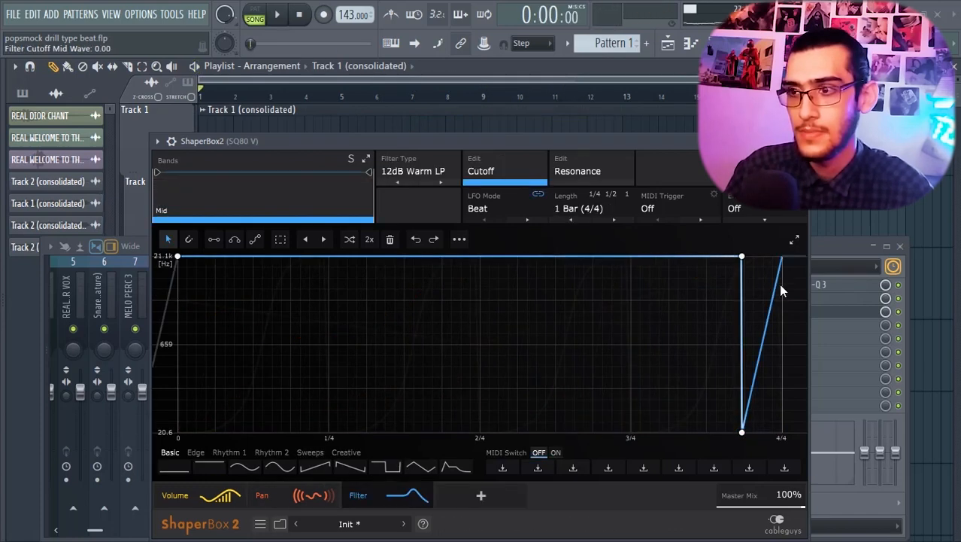
- Pull the filter cutoff curve down to 20.6 Hz at 4/4 so the bar's end is filtered, and play the result
left_click_drag(778, 285, 782, 432)
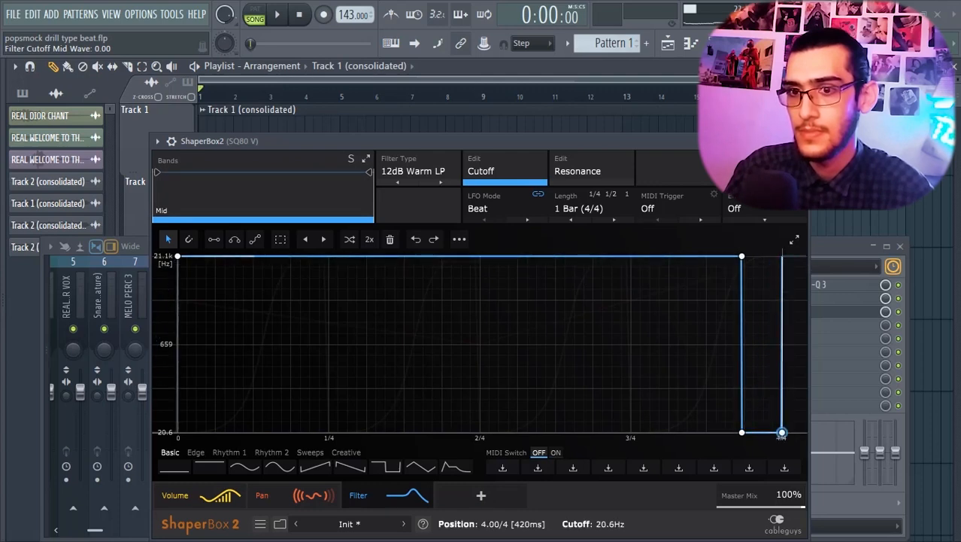
left_click(285, 13)
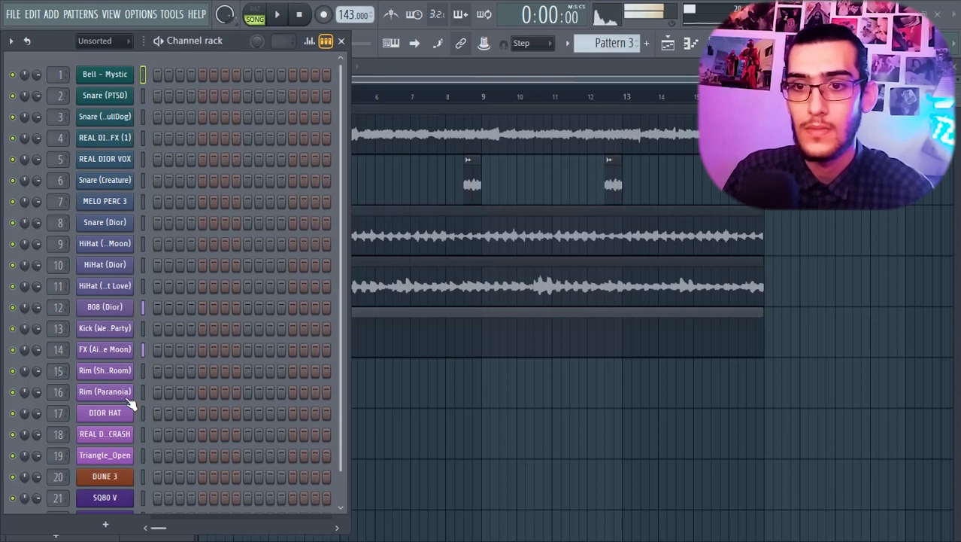
- Delete the leftover SQ80 V channels from the channel rack and start playback
right_click(109, 486)
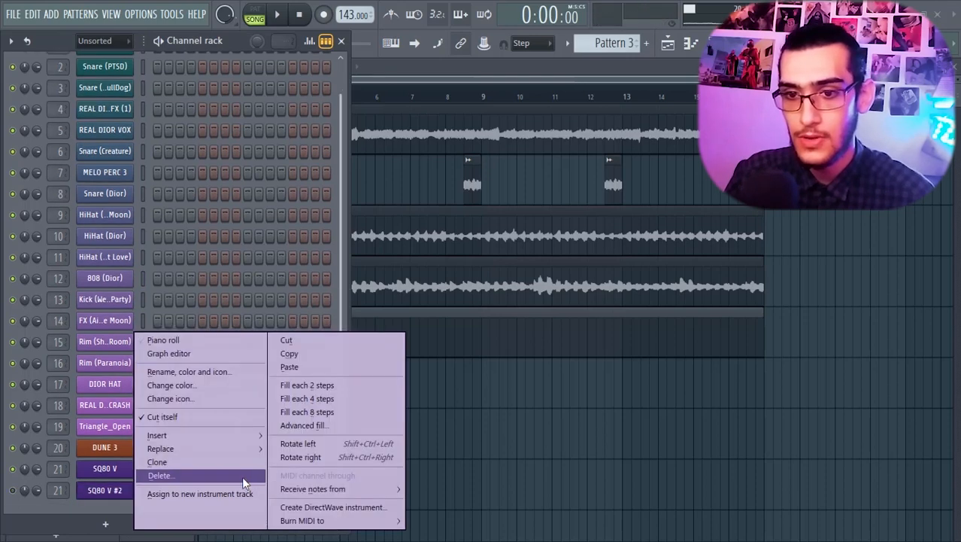
left_click(242, 478)
key("space")
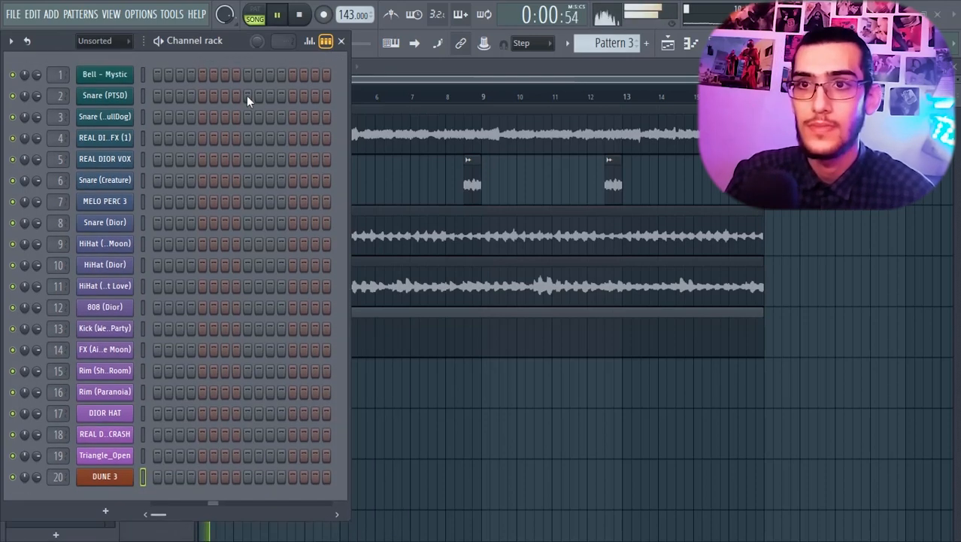
- Place snare hits on steps 9, 29 and 41, using the same pattern on Snare (..ullDog) and Snare (PTSD)
left_click(246, 95)
right_click(130, 94)
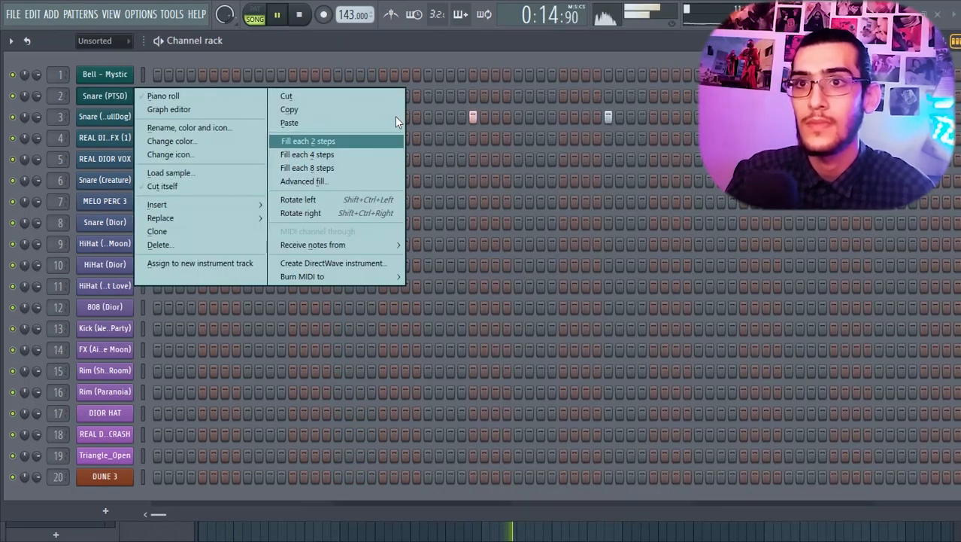
left_click(289, 122)
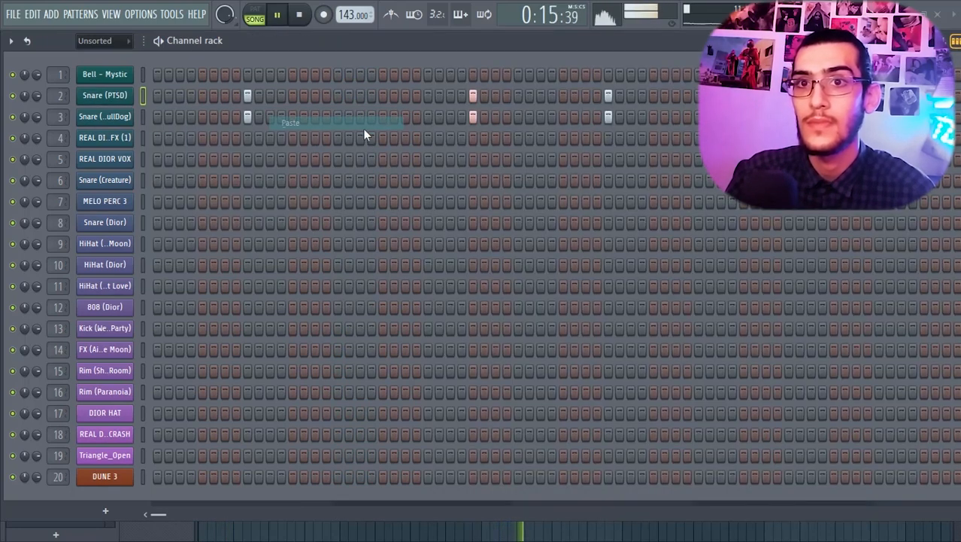
- Add a REAL DIOR FX (1) hit on step 21 and trim the first 0:063 from its sample in Edison
left_click(397, 141)
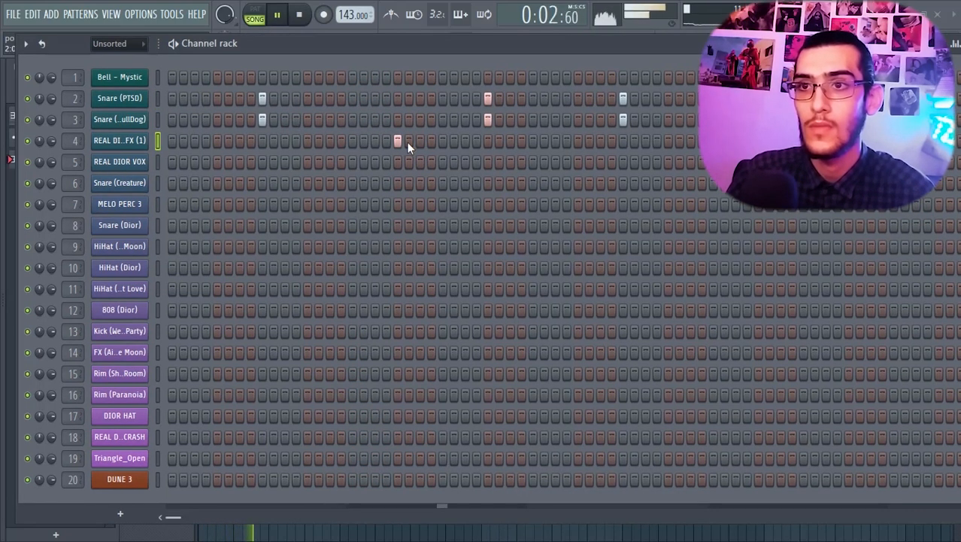
key("space")
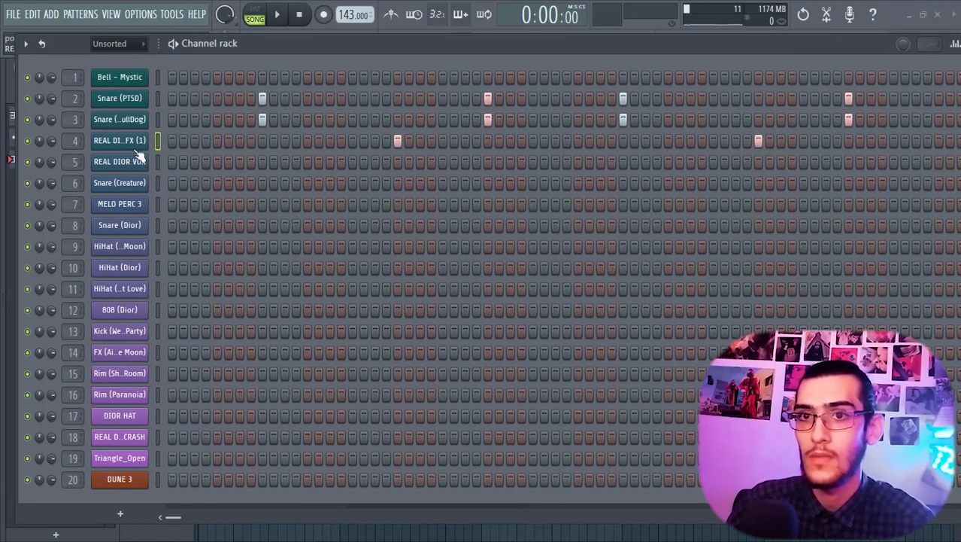
left_click_drag(119, 319, 106, 319)
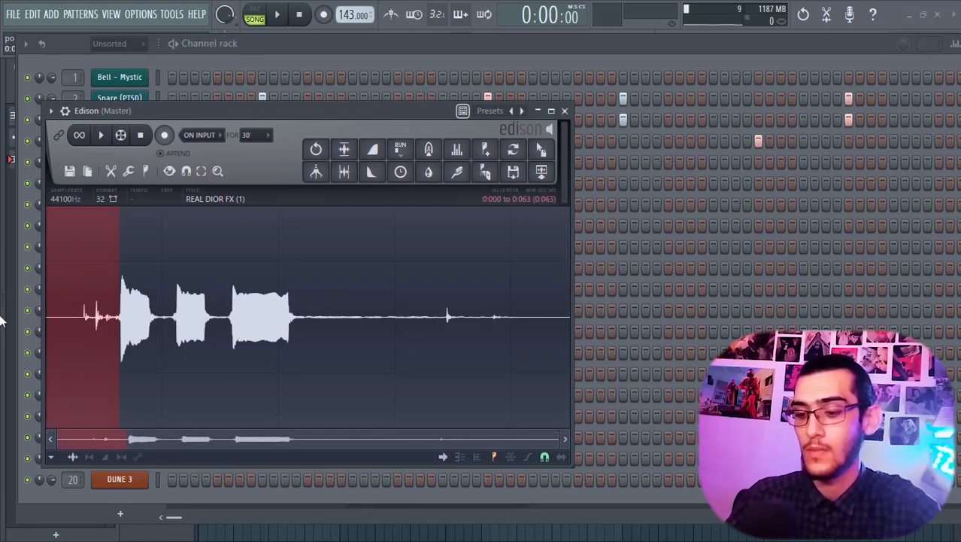
key("Delete")
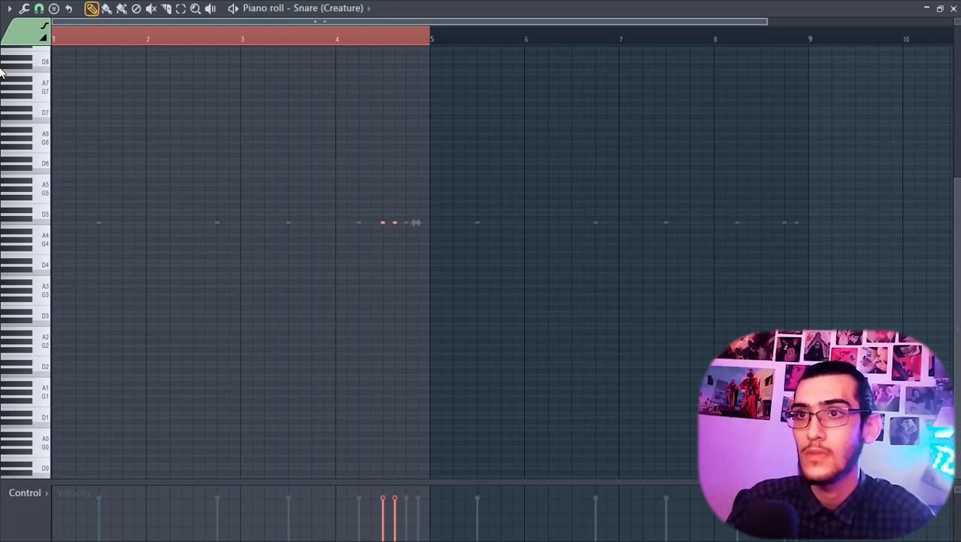
- Duplicate the four-bar Snare (Creature) notes, and repeat the half-bar, three-hit HiHat (Aim For The Moon) rhythm through the pattern
key("ctrl+b")
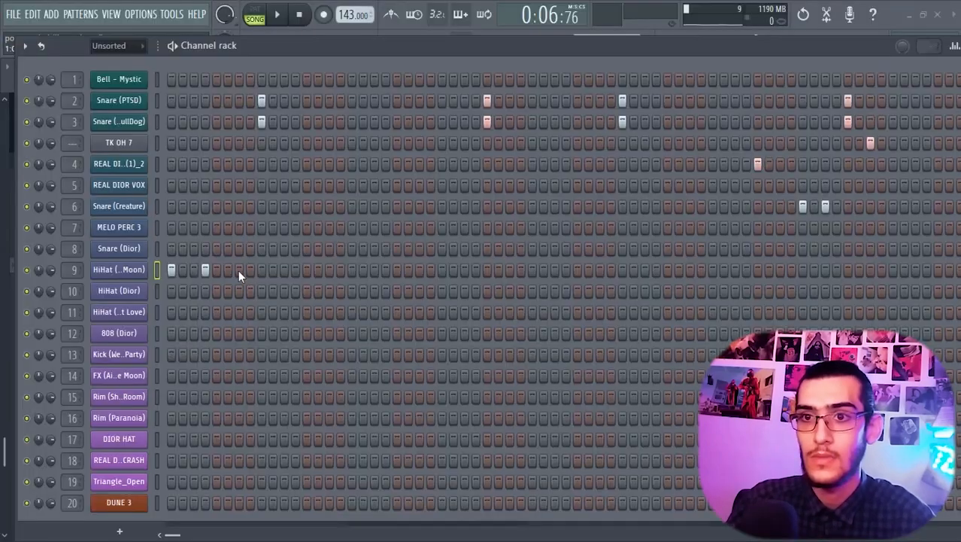
right_click(128, 272)
left_click(177, 270)
key("ctrl+a")
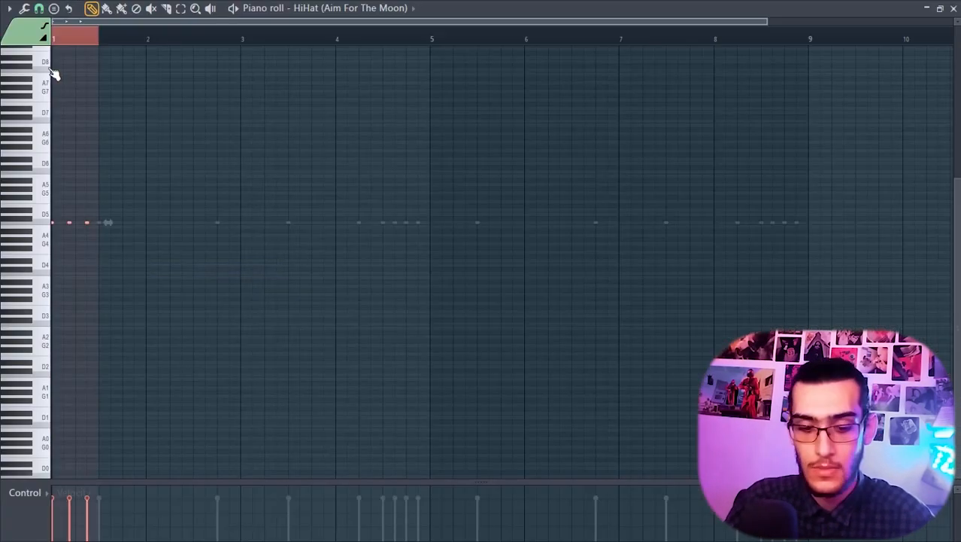
key("ctrl+b")
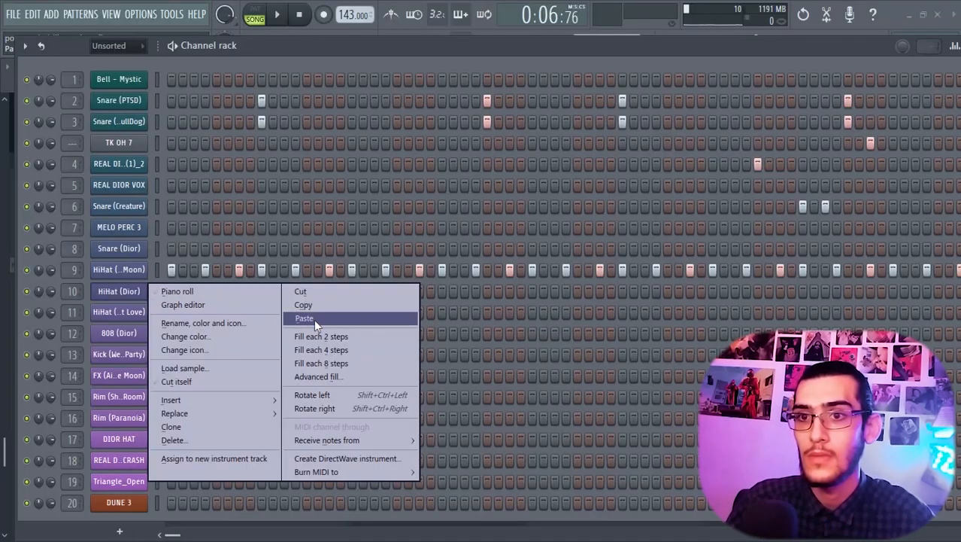
- Paste the hi-hat rhythm onto HiHat (Dior) and add extra in-between hits during playback
left_click(172, 340)
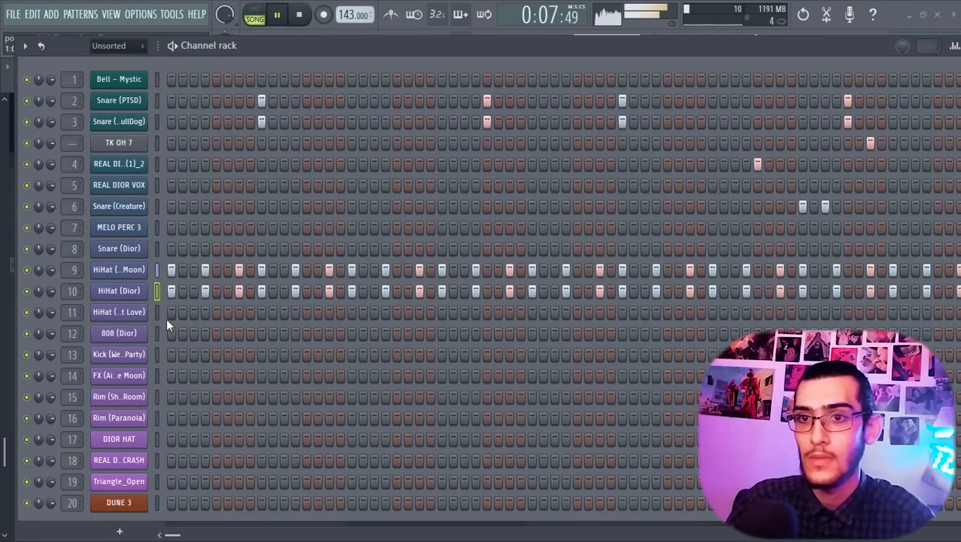
left_click(468, 291)
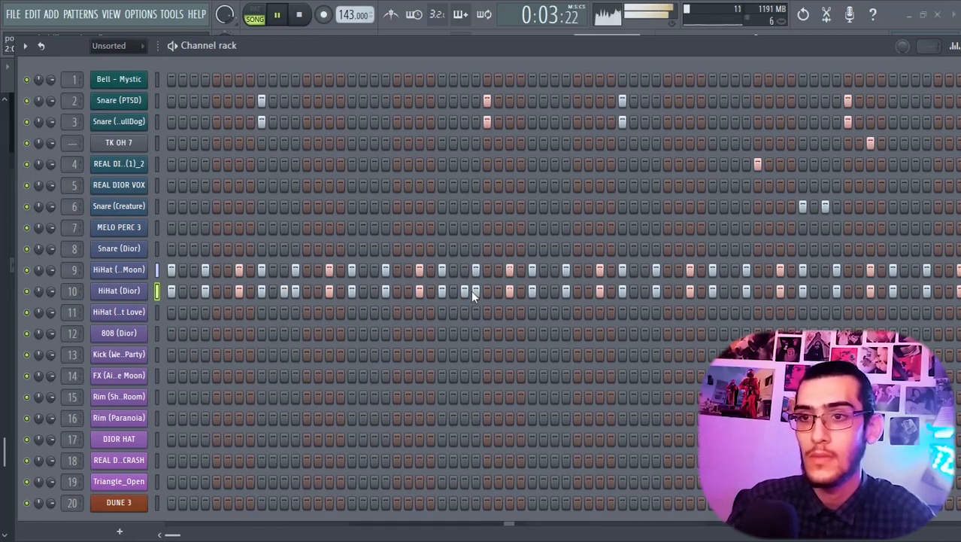
left_click(581, 290)
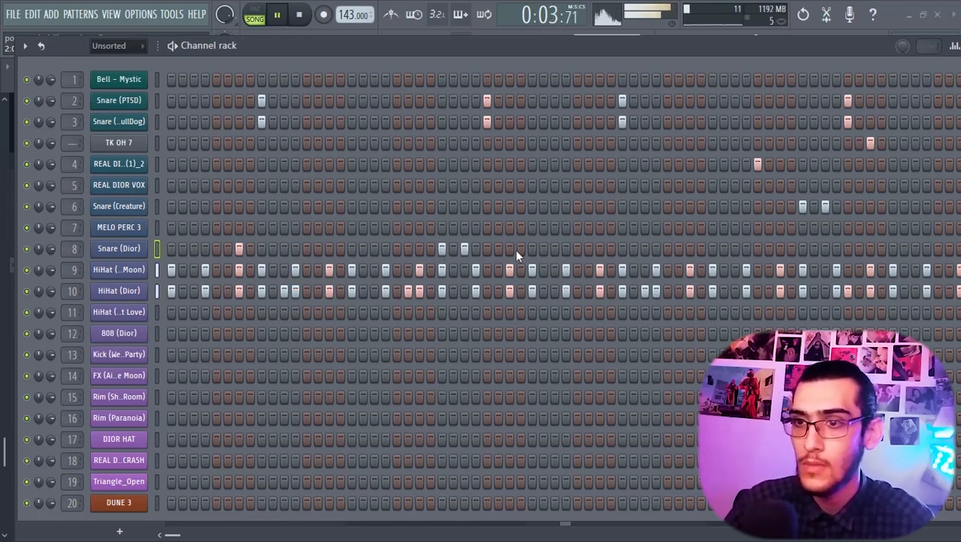
- Lay out the Snare (Dior) and MELO PERC 3 hits across the pattern using the piano roll, and bring up the HiHat (Dior) channel options
key("F7")
key("F7")
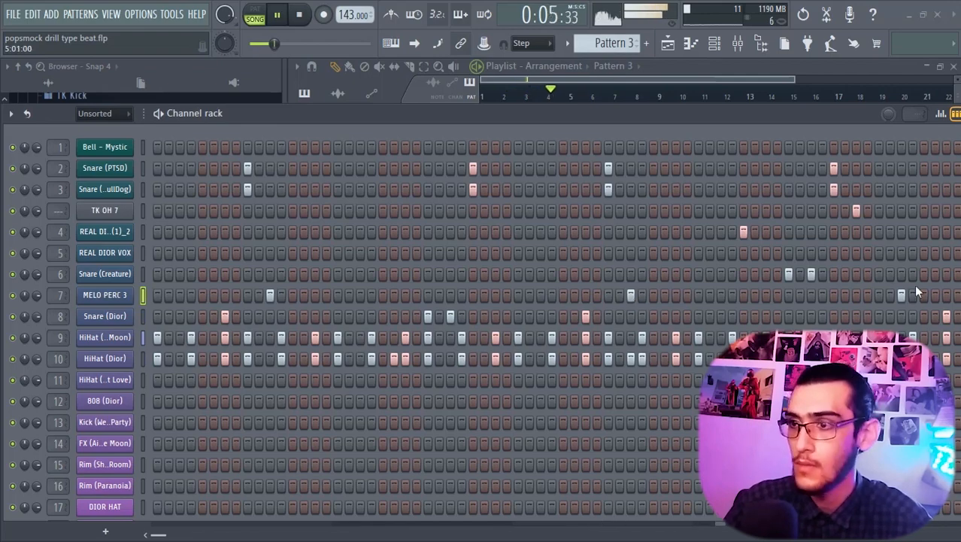
key("F7")
key("F7")
right_click(133, 335)
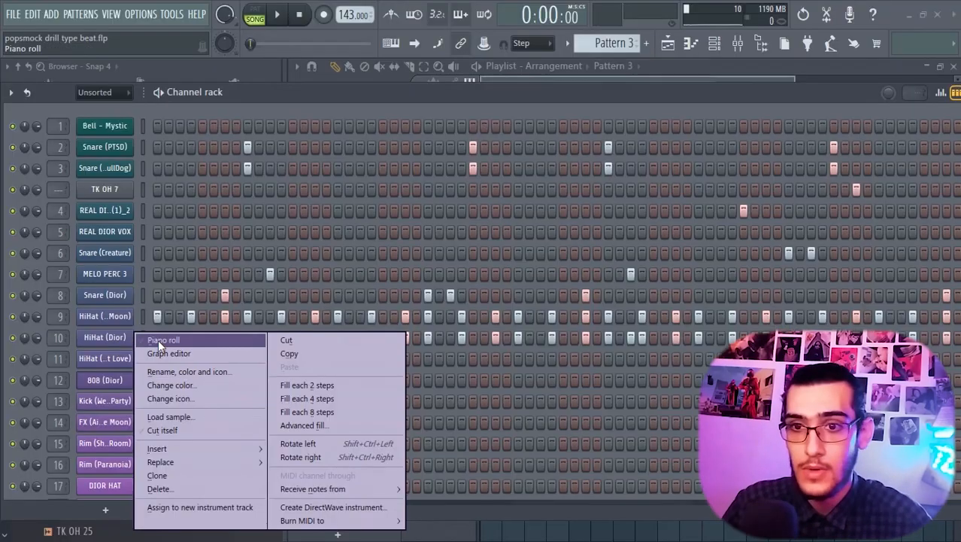
- Loop the 808 (Dior) sample from about 0:642 to 1:100 in Edison, load it back into its channel, and open the envelope settings
left_click(99, 379)
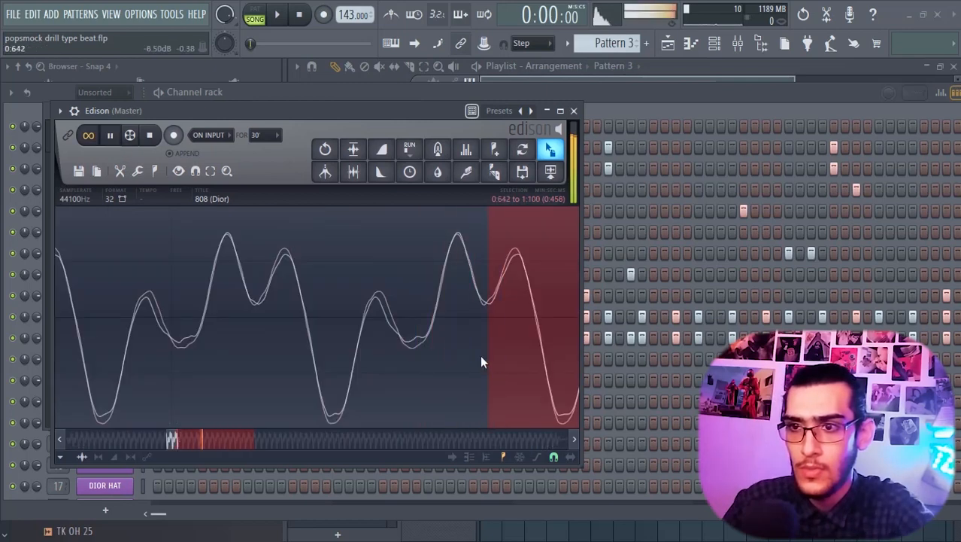
left_click_drag(233, 436, 304, 440)
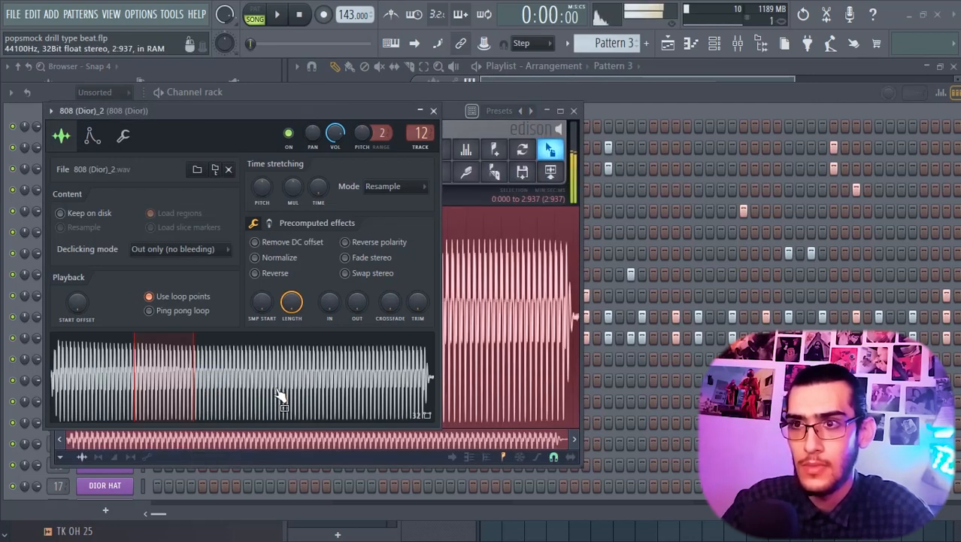
left_click(92, 135)
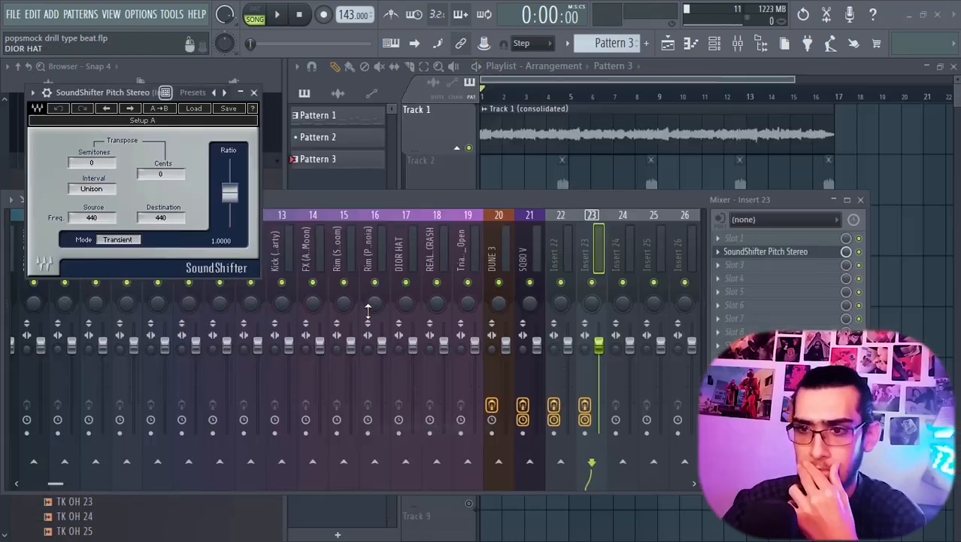
- Transpose Insert 23 down 12 semitones with SoundShifter Pitch and play the arrangement
left_click_drag(229, 193, 229, 217)
key("space")
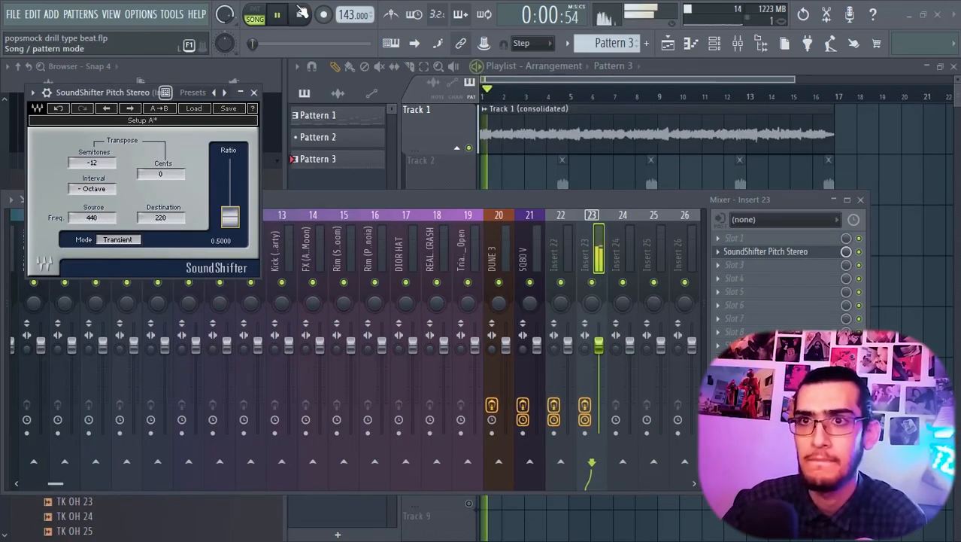
- Close the mixer and SoundShifter, unmute Track 5 and Track 2 in the playlist, and bring up the 808 (Dior)_2 piano roll
left_click(861, 199)
left_click(254, 93)
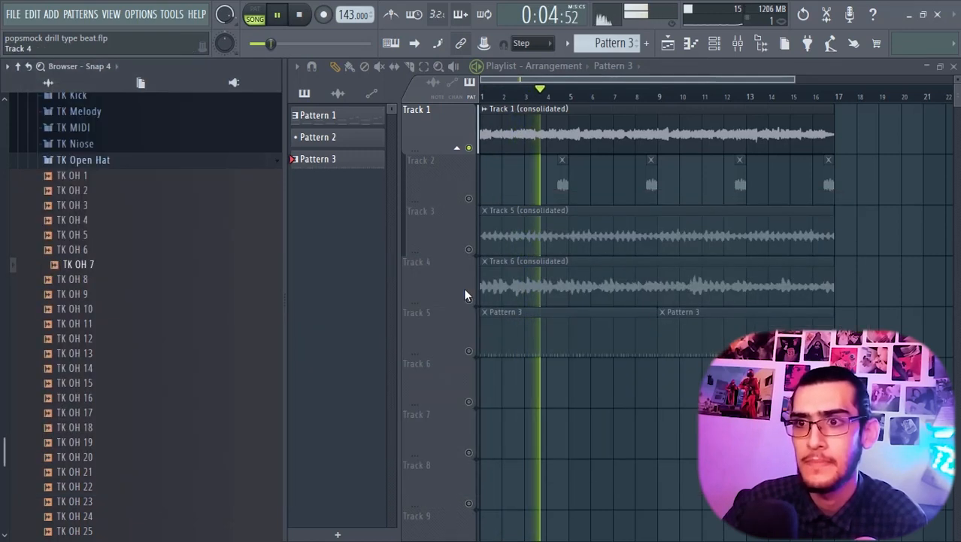
left_click(468, 352)
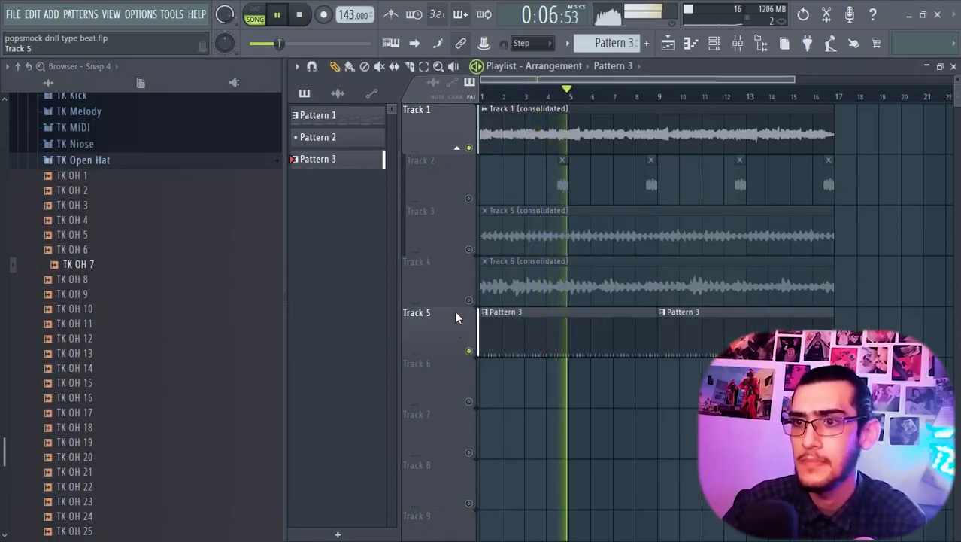
left_click(469, 199)
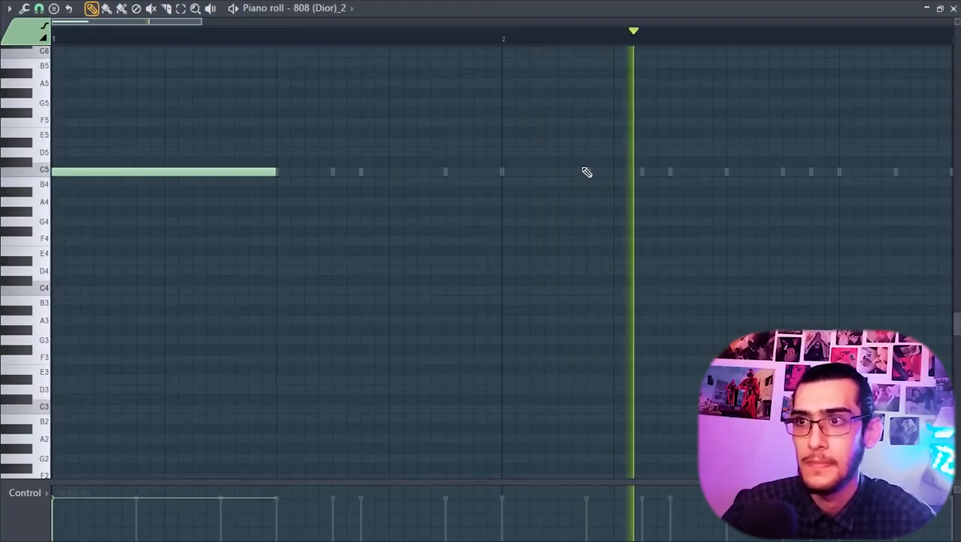
- Add 808 (Dior)_2 on C5 over the second half of bar 2 and split it into four short repeated notes
key("space")
left_click(733, 175)
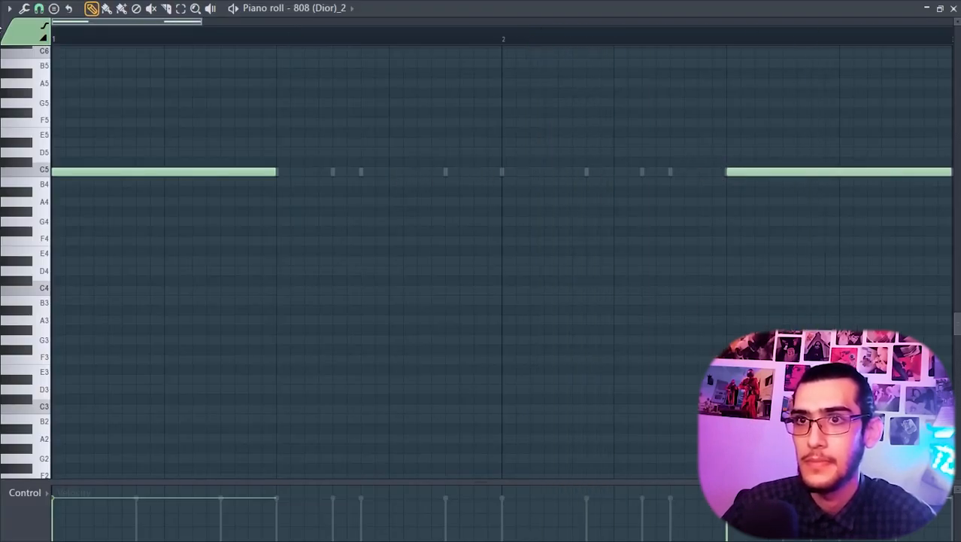
key("space")
left_click_drag(200, 22, 359, 24)
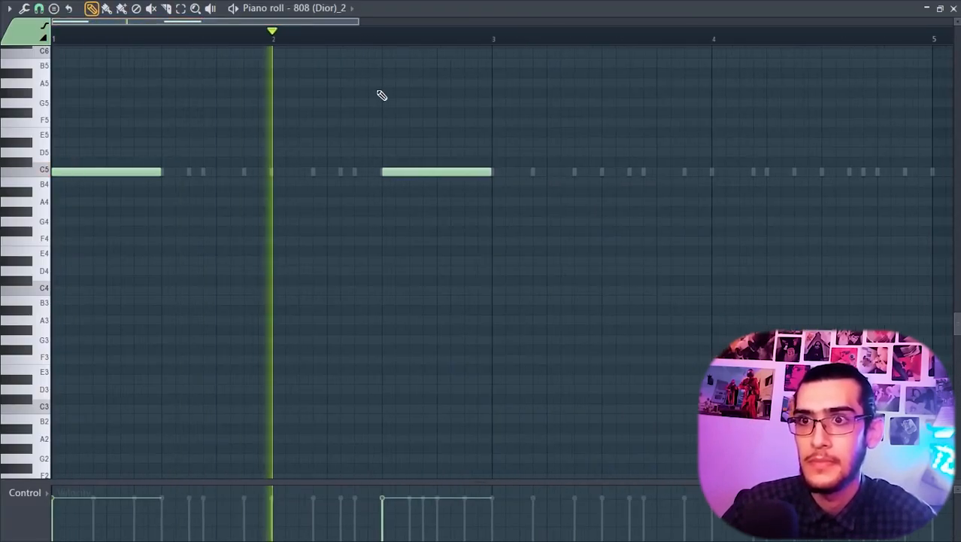
key("space")
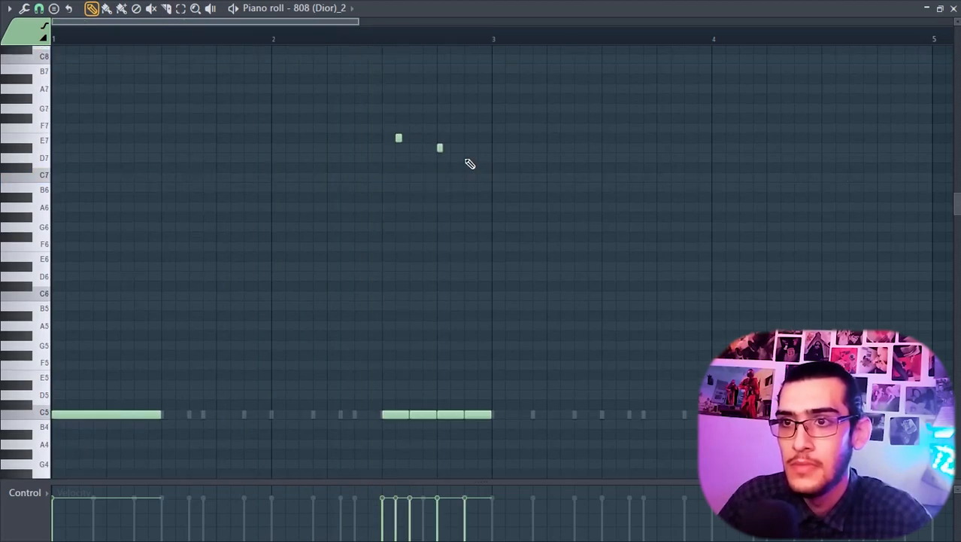
- Set slide notes on E7 and G7 above the short 808 notes in bar 2, removing the extra one on D7
key("space")
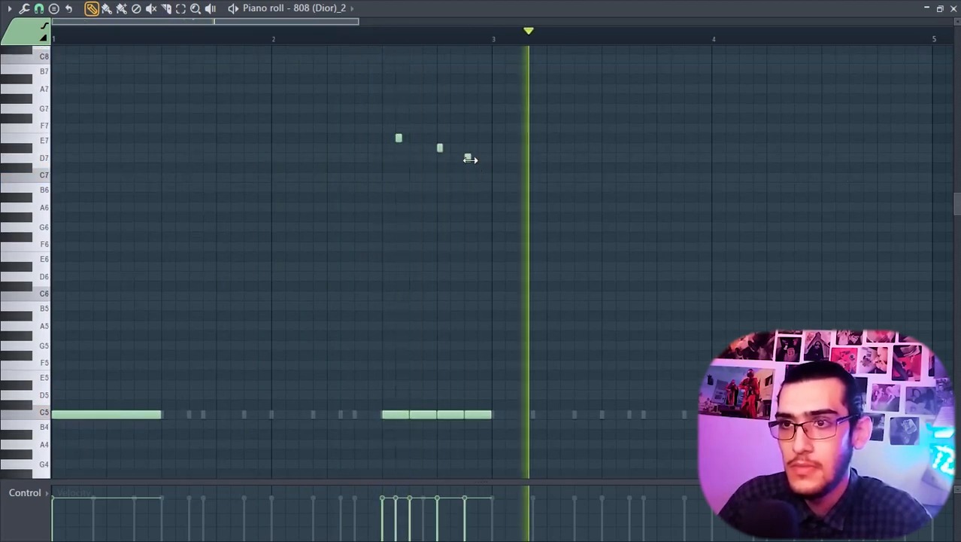
right_click(468, 158)
key("space")
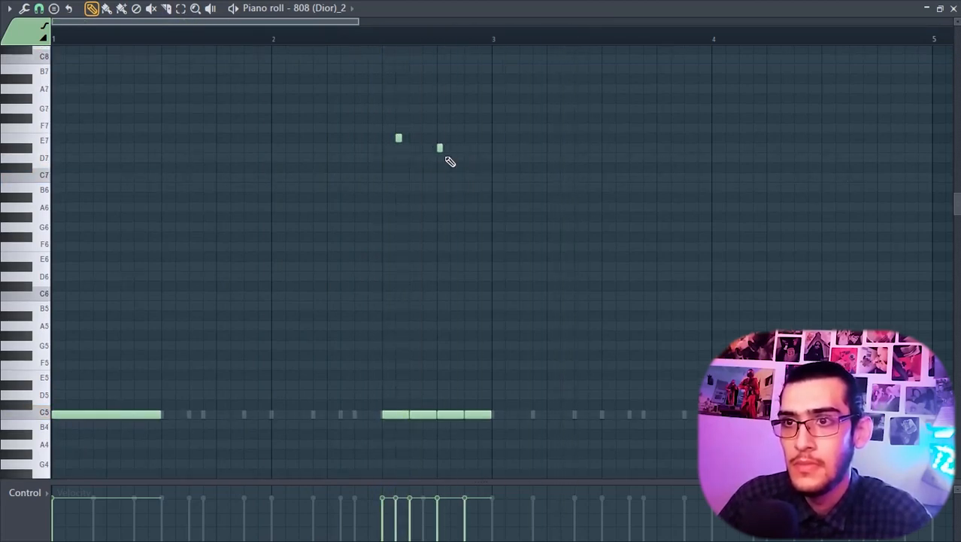
left_click_drag(440, 116, 438, 106)
key("space")
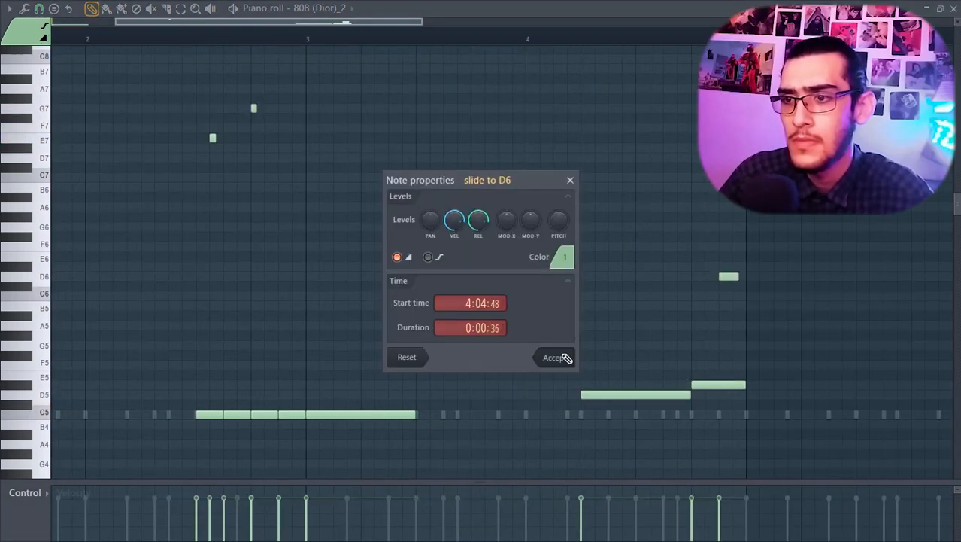
- Place a slide note on C6 above the D#5 808 note, and extend the 808 line across eight bars
left_click(565, 358)
key("space")
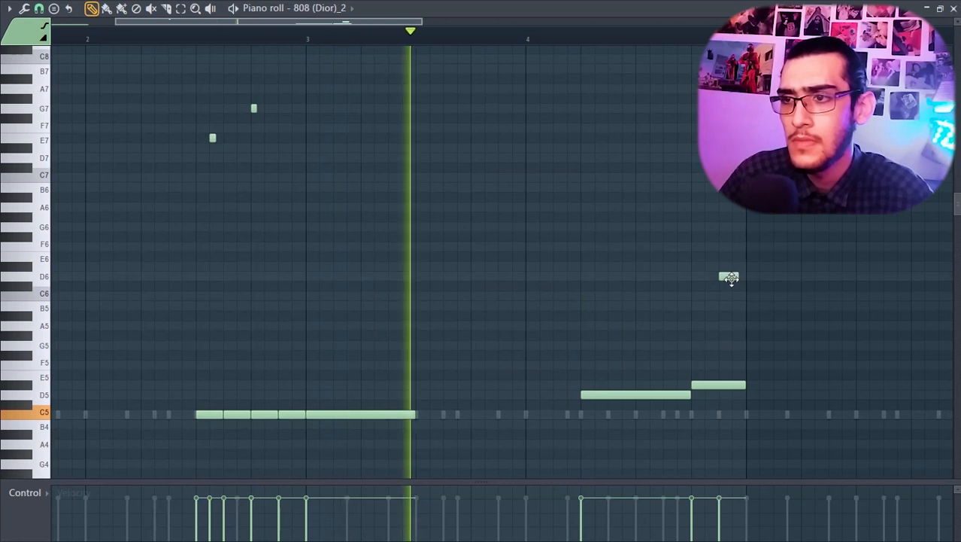
left_click_drag(729, 277, 717, 298)
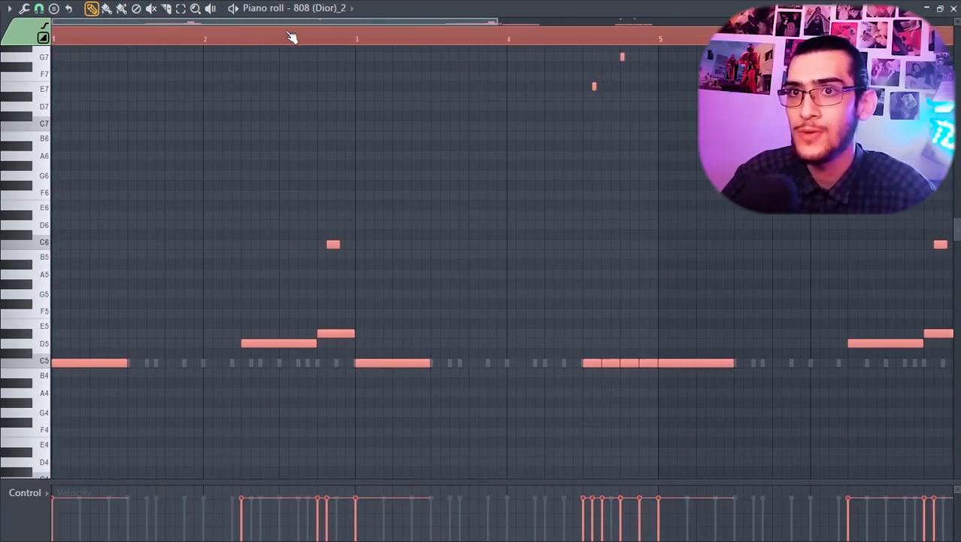
- Vary the 808 line in bar 6 with short D#5, D5 and C5 notes, and add another slide note on F6
left_click_drag(357, 23, 587, 23)
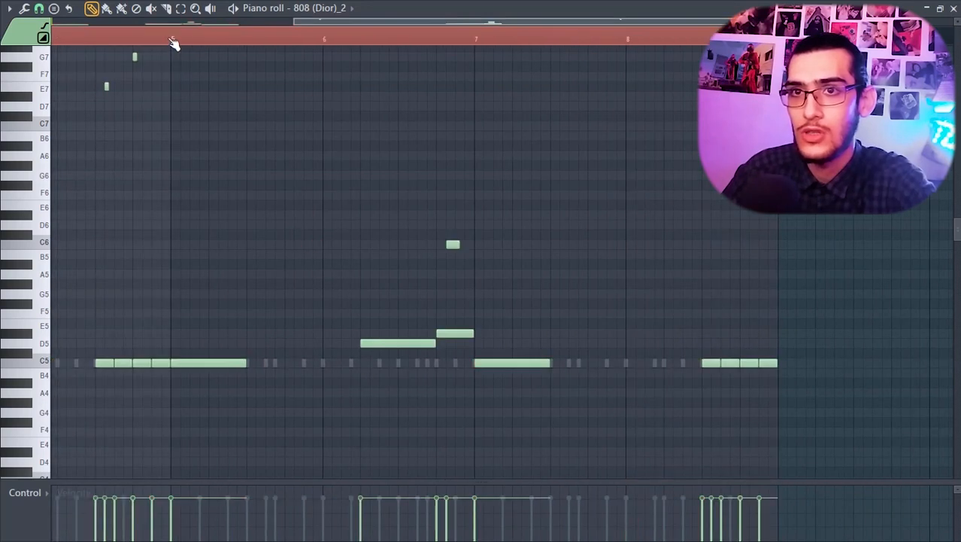
scroll(179, 68, "up", 1)
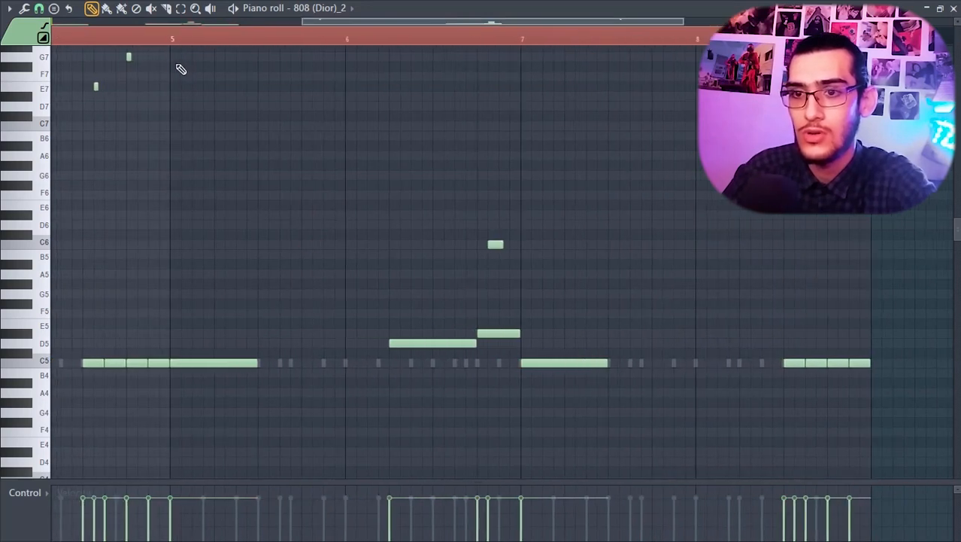
scroll(376, 150, "up", 1)
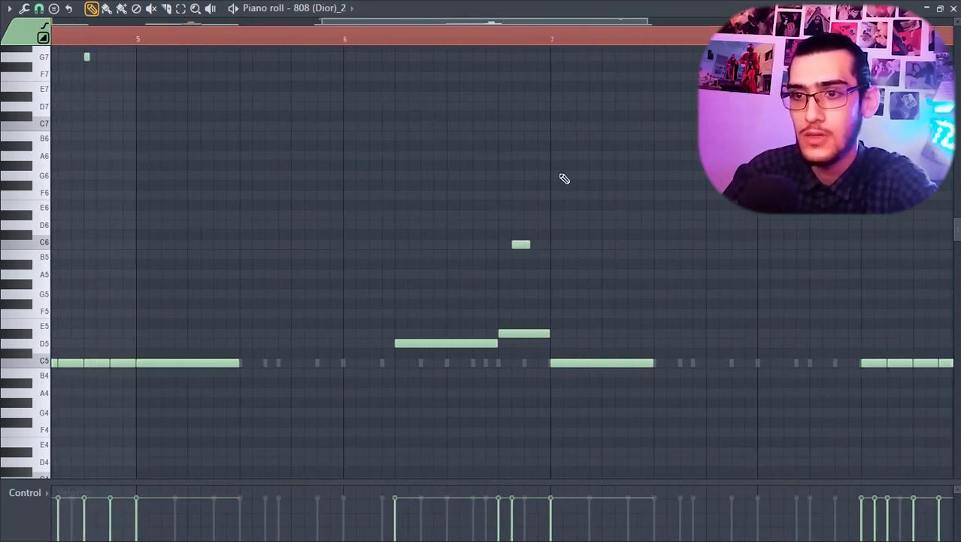
left_click(138, 42)
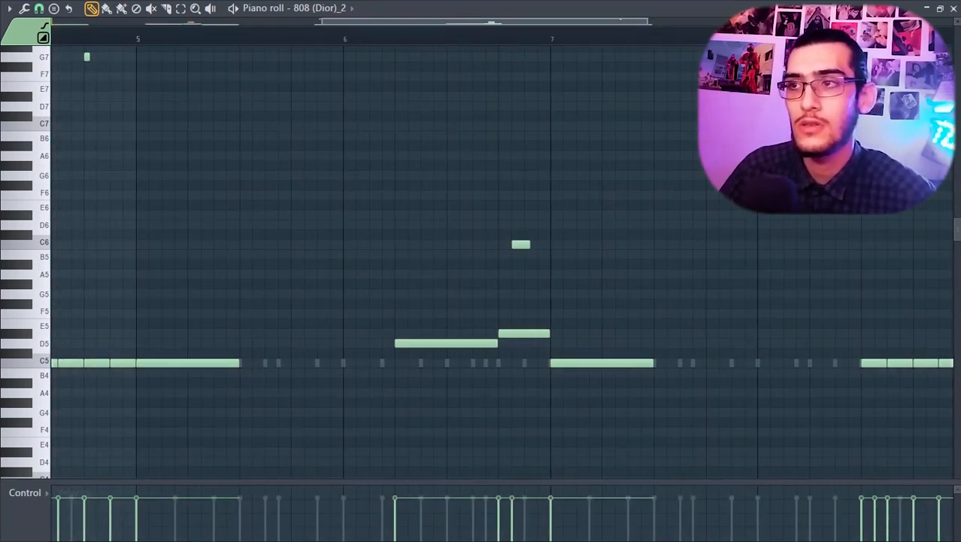
key("space")
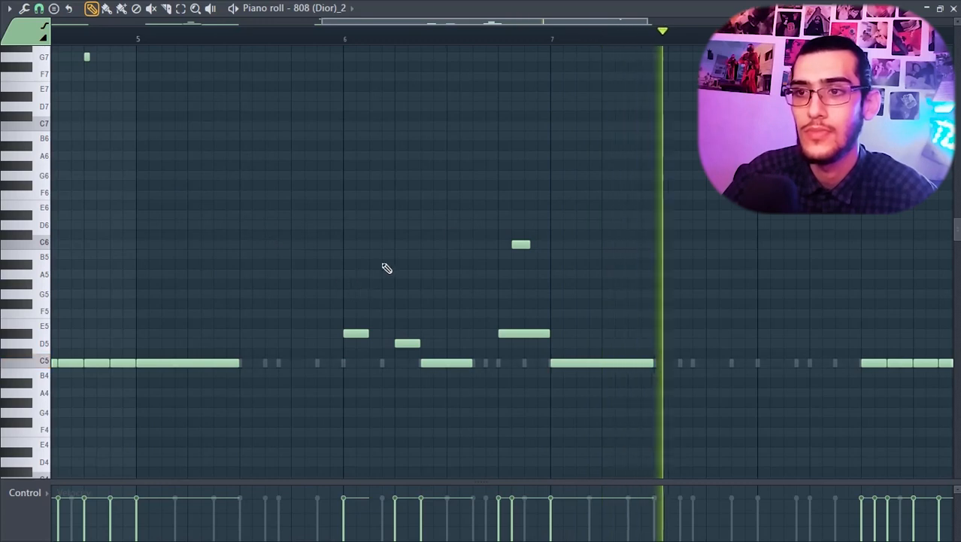
key("space")
left_click(536, 195)
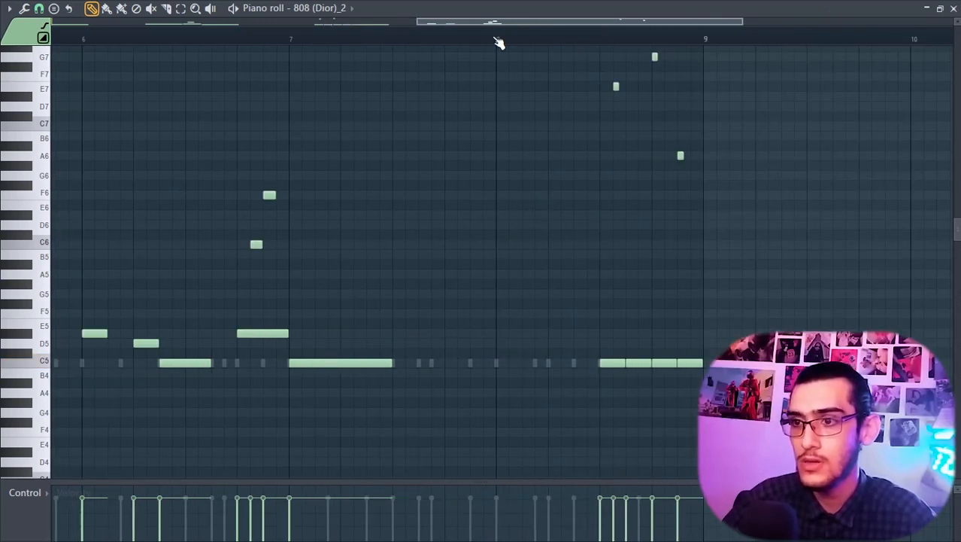
- Chop the first short 808 note in the second half of bar 8 into two hits and raise both three octaves
left_click(603, 365)
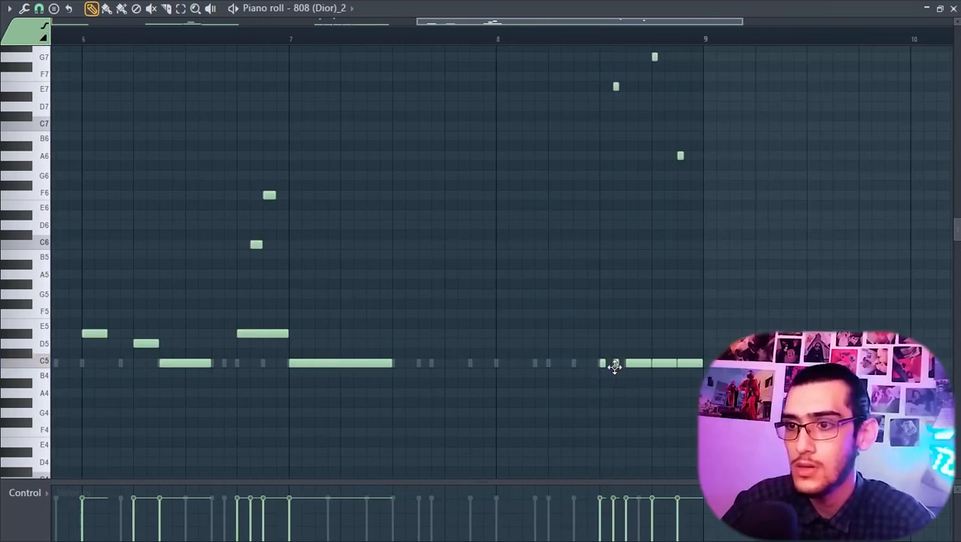
left_click_drag(620, 376, 583, 343)
key("ctrl+Up")
key("ctrl+Up")
key("ctrl+Up")
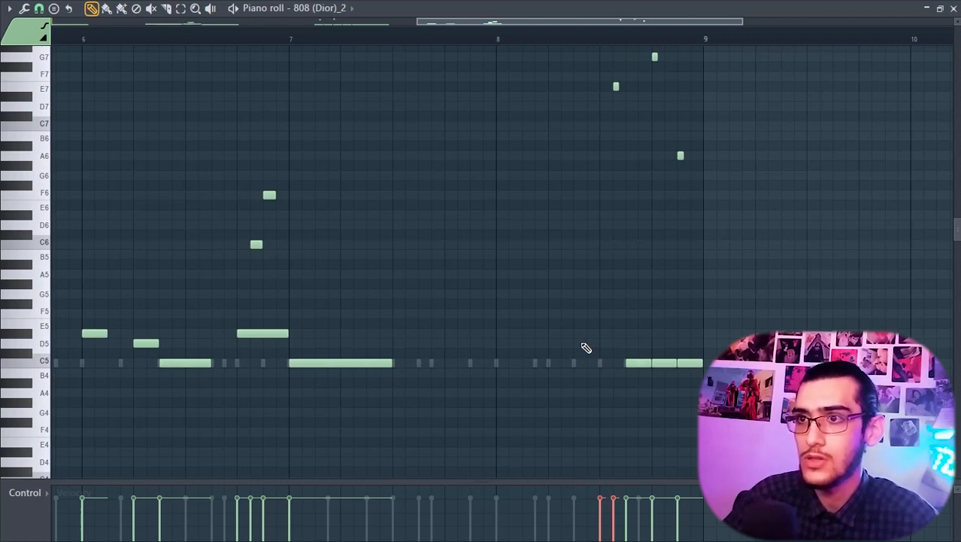
key("space")
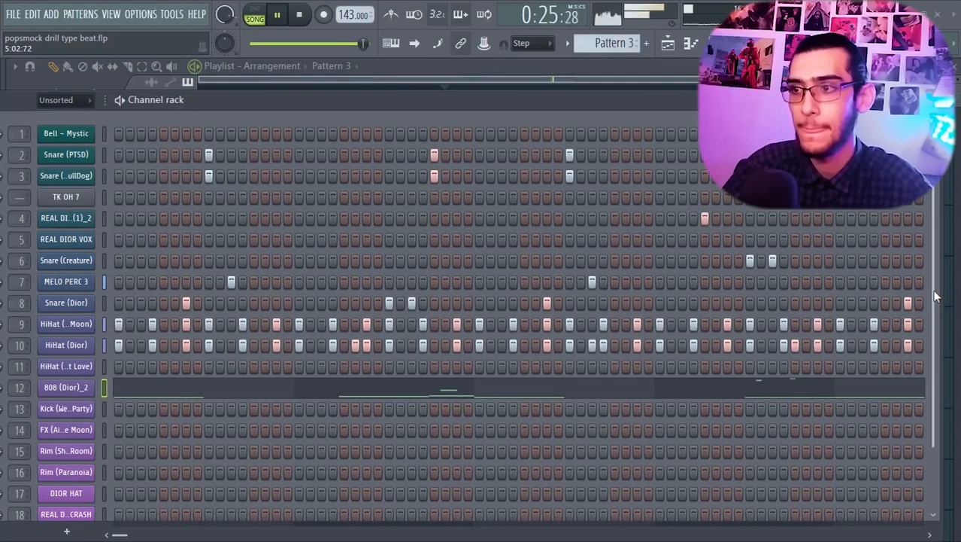
- Program Kick (We..Party) hits under the 808 notes on steps 1, 21, 29, 33, 51, 53, 57, 61 and 65
left_click_drag(935, 295, 940, 437)
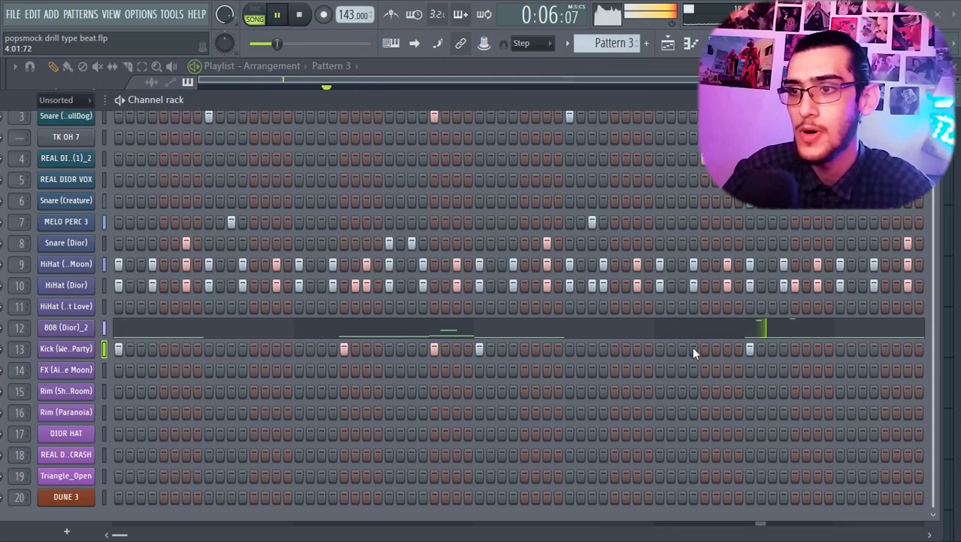
left_click(683, 348)
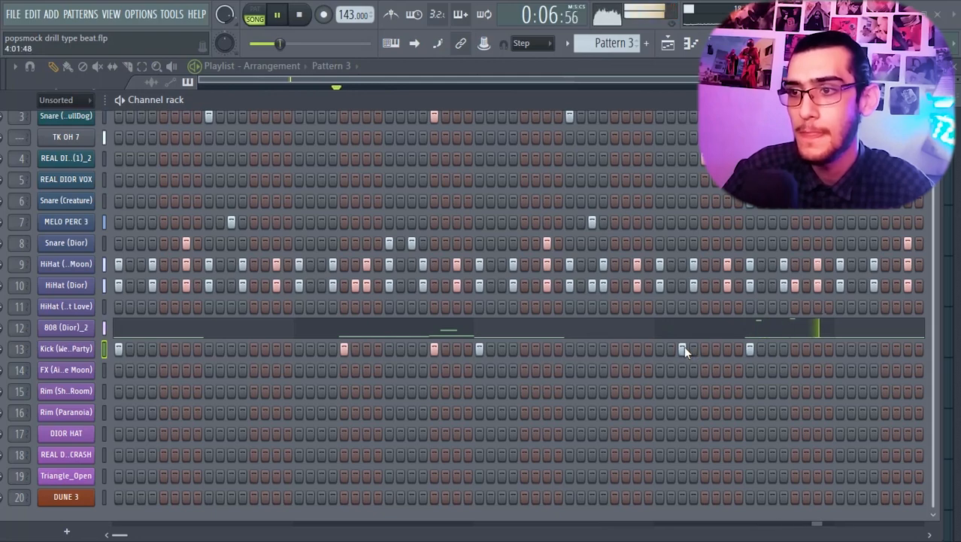
left_click(703, 348)
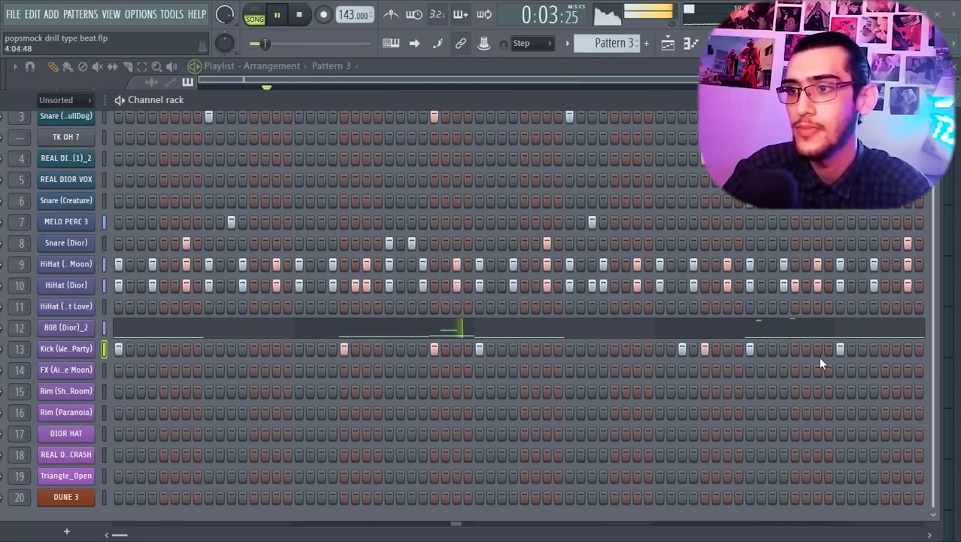
left_click(795, 348)
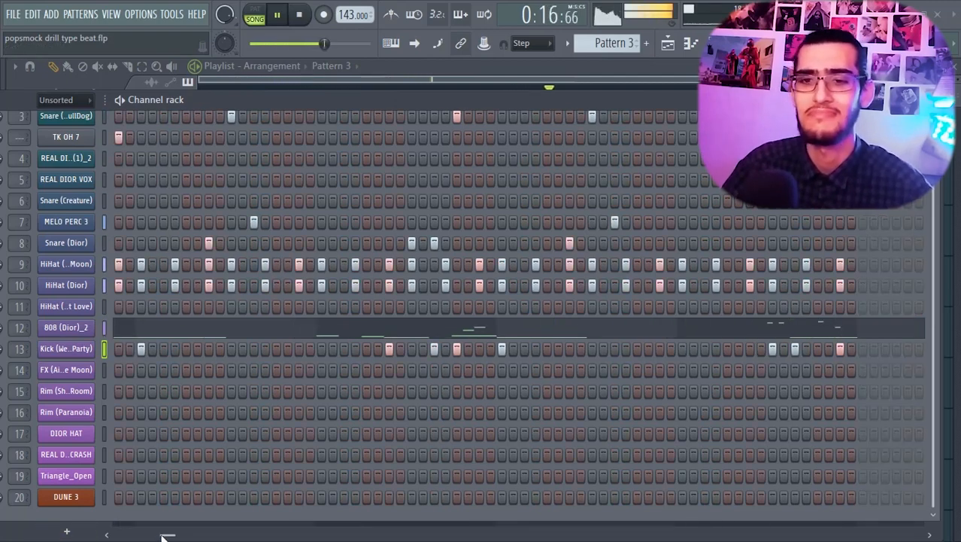
left_click_drag(164, 534, 40, 526)
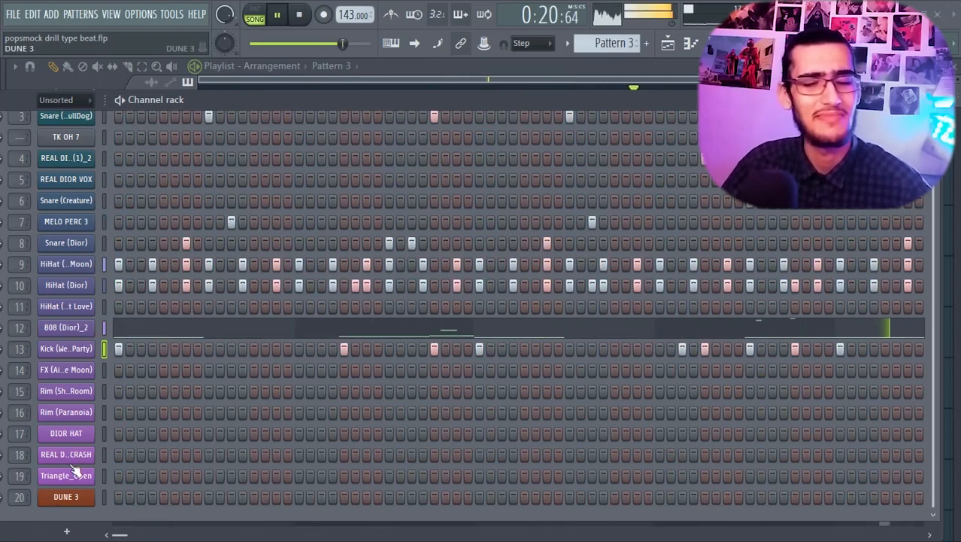
left_click_drag(511, 95, 553, 93)
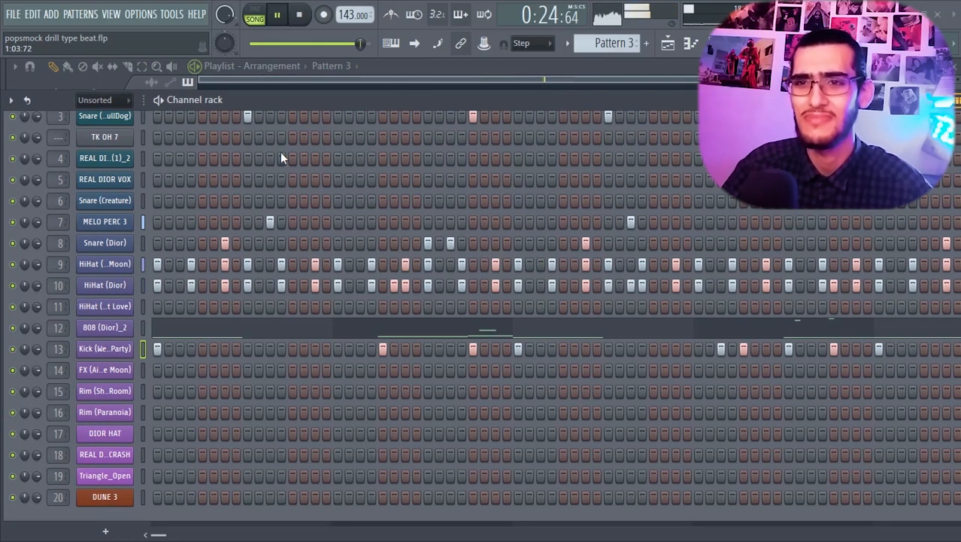
- Program pitched HiHat (..t Love) fills over the first four bars, using C4, A3, G3, F4 and D4 hits
key("space")
key("space")
left_click_drag(156, 310, 178, 309)
right_click(160, 308)
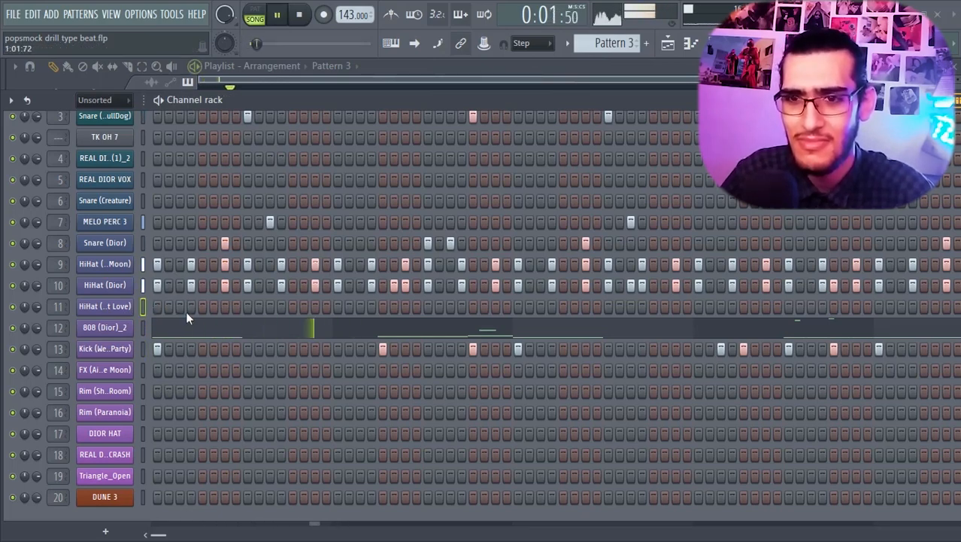
key("space")
key("space")
left_click_drag(299, 310, 309, 310)
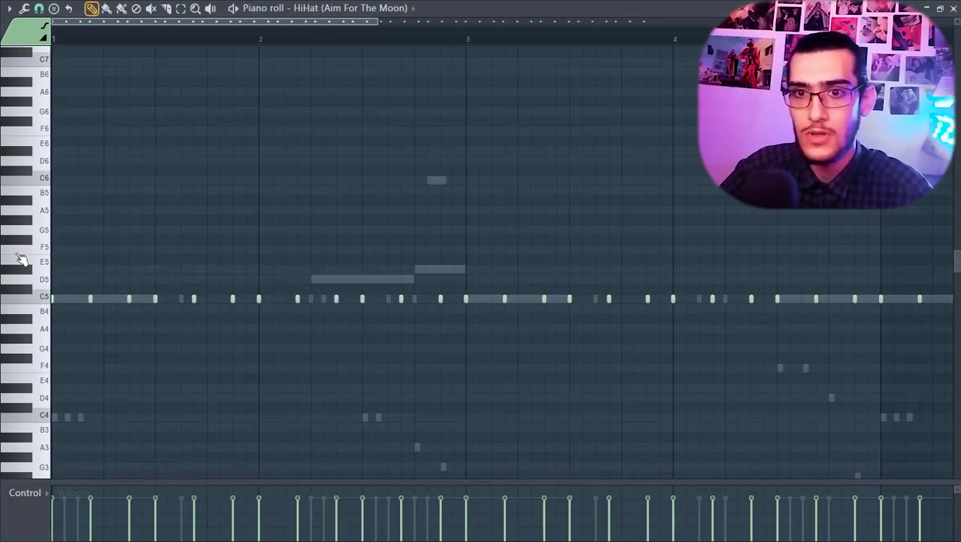
- Chop the HiHat (Aim For The Moon) note at the end of bar 1 into a four-hit roll and ramp its velocities
key("space")
key("space")
key("space")
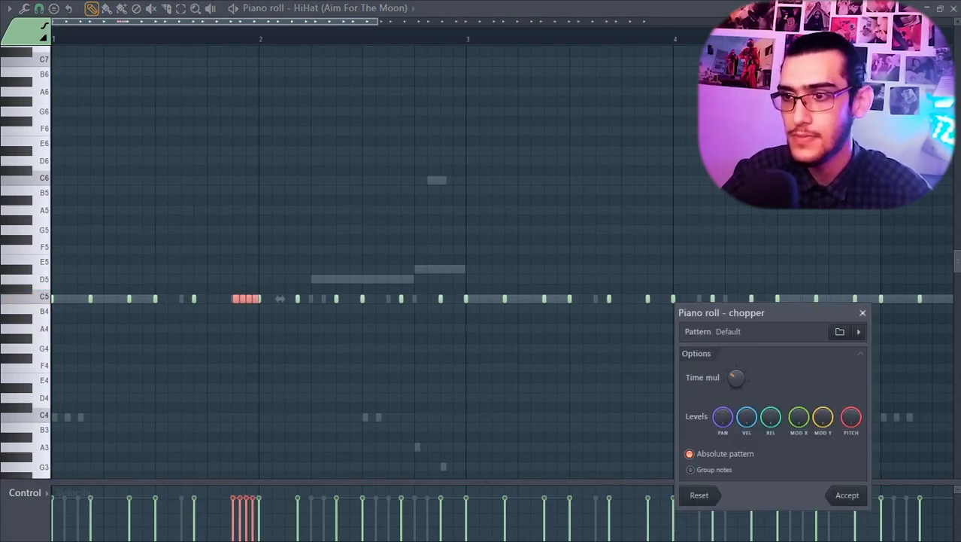
left_click(844, 496)
key("space")
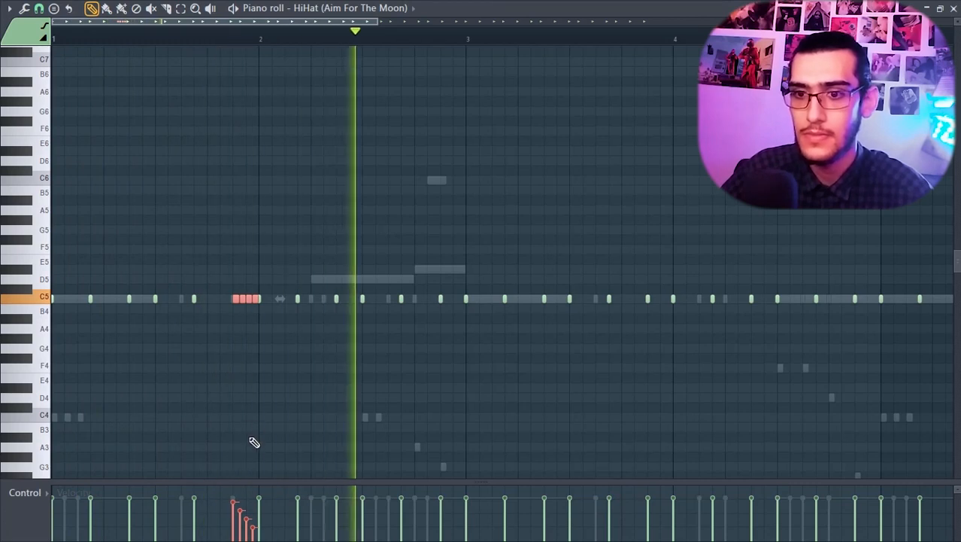
- Add velocity-ramped HiHat (Aim For The Moon) rolls in bars 2 and 4, and duplicate the four-bar pattern
key("space")
key("space")
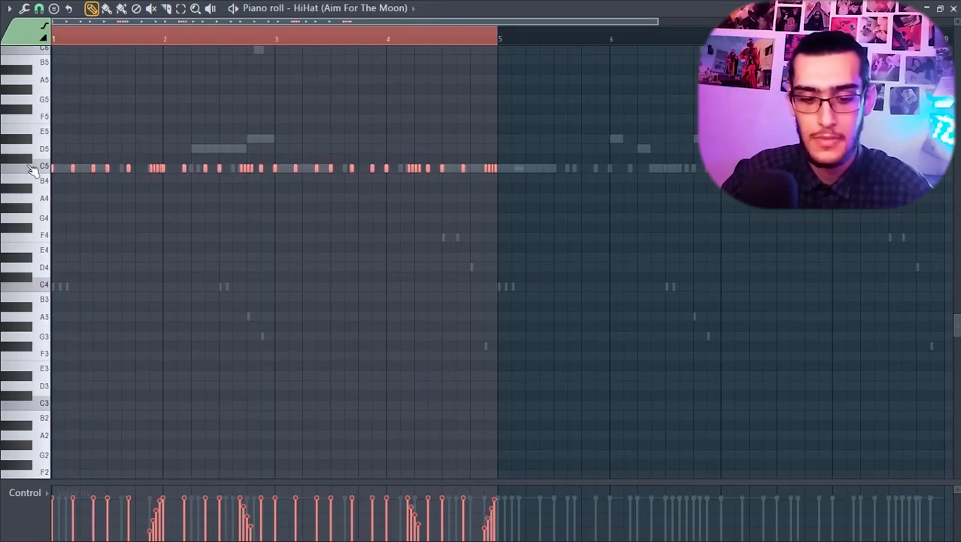
key("ctrl+b")
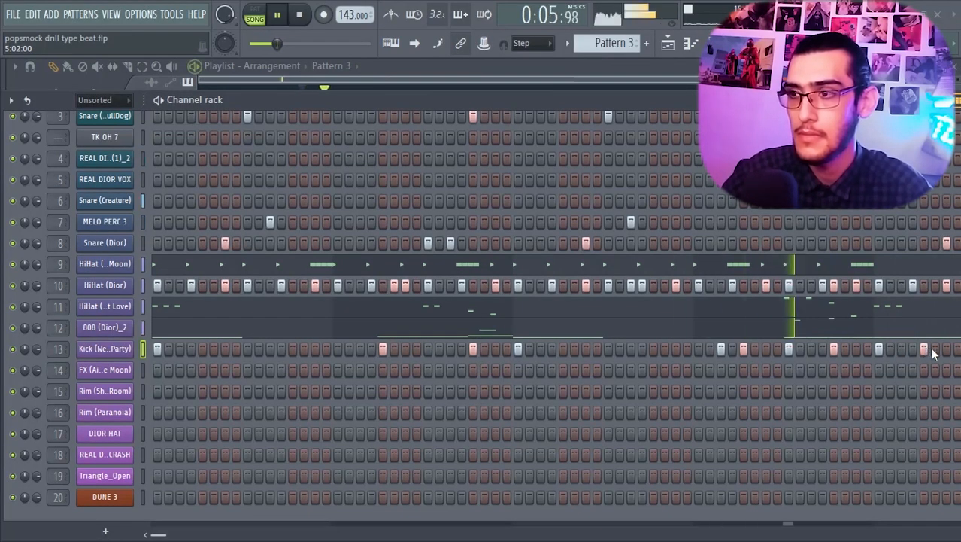
- Raise the 808 slide note at bar 6 to D8 and duplicate the two short E5 hits and their slides just before bar 6
key("space")
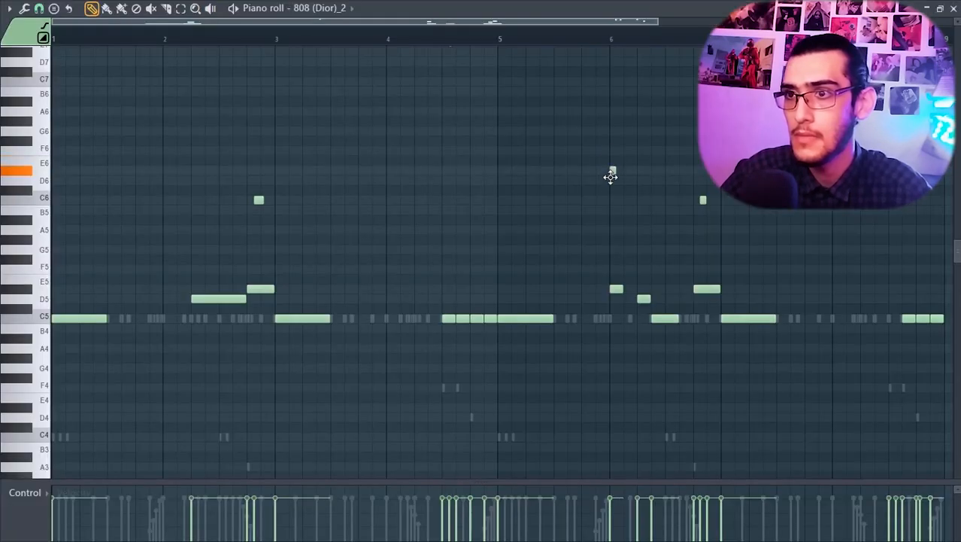
left_click_drag(610, 177, 609, 180)
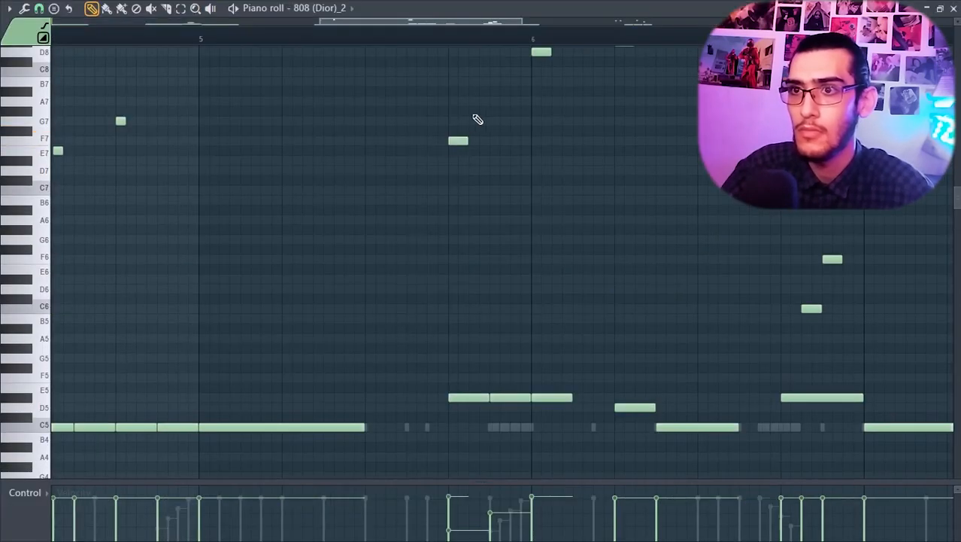
key("space")
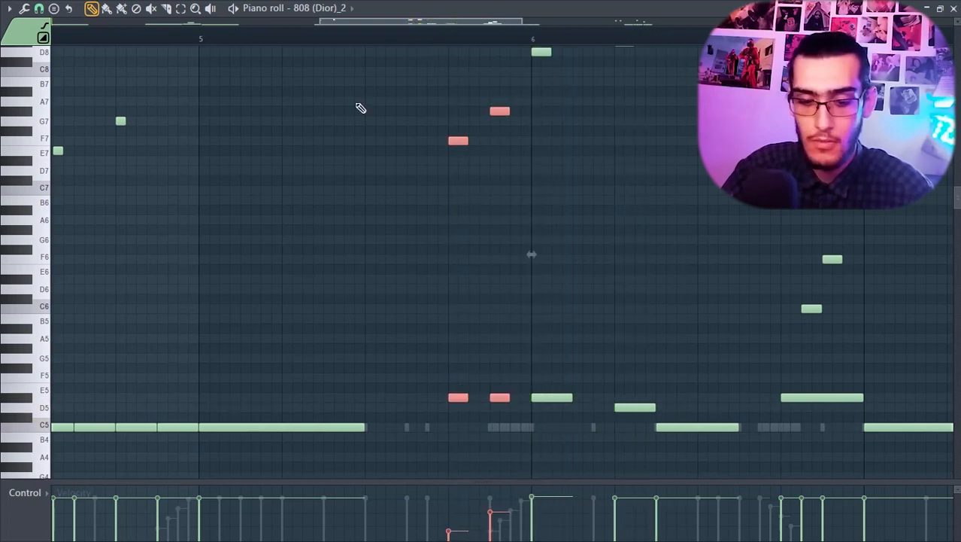
key("ctrl+b")
left_click_drag(523, 143, 476, 141)
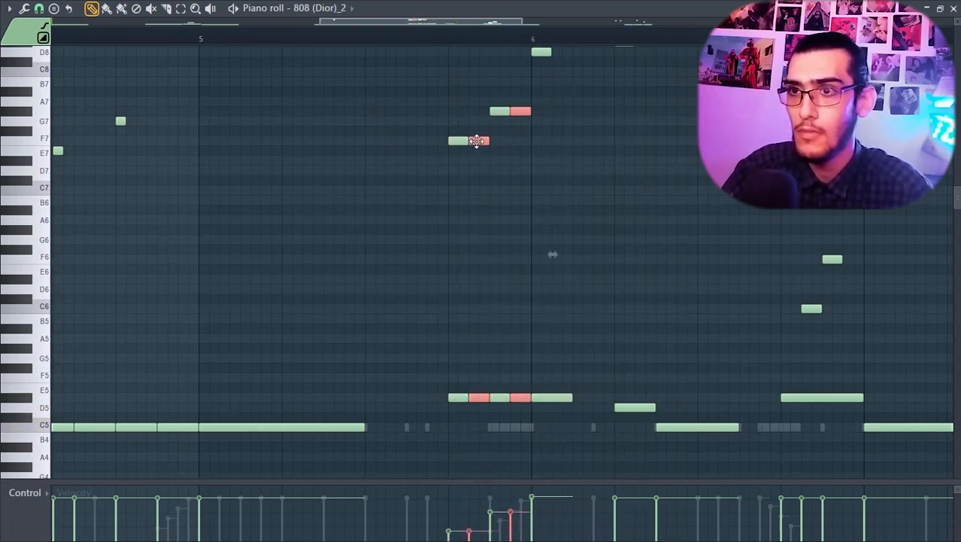
key("space")
key("space")
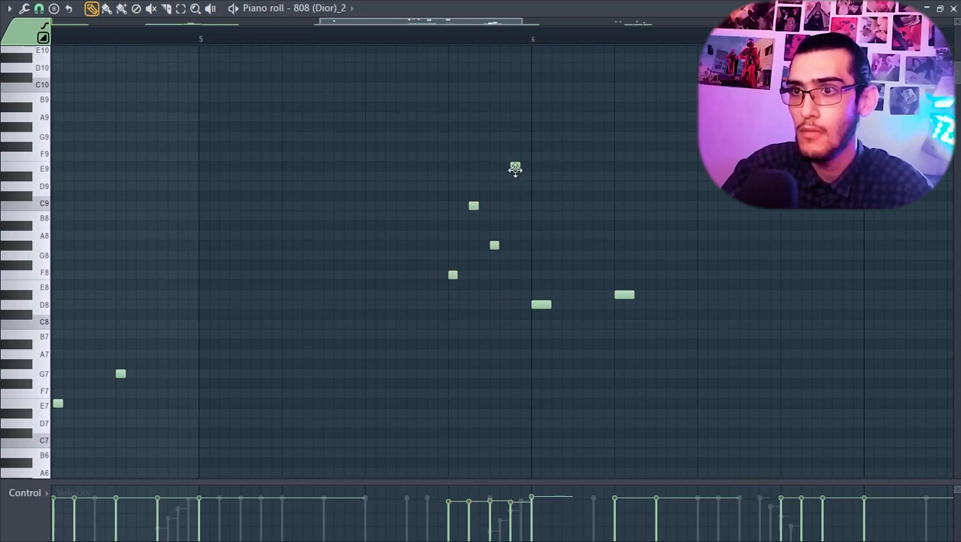
- Set the four 808 slide notes before bar 6 to F8, C9, G#8 and E9, and ramp their velocities upward
double_click(516, 167)
left_click(570, 180)
key("space")
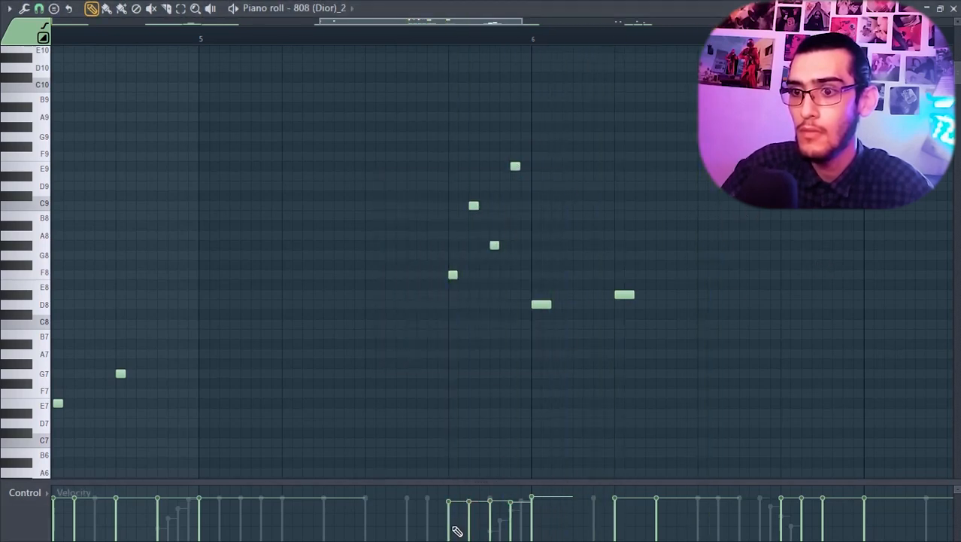
key("space")
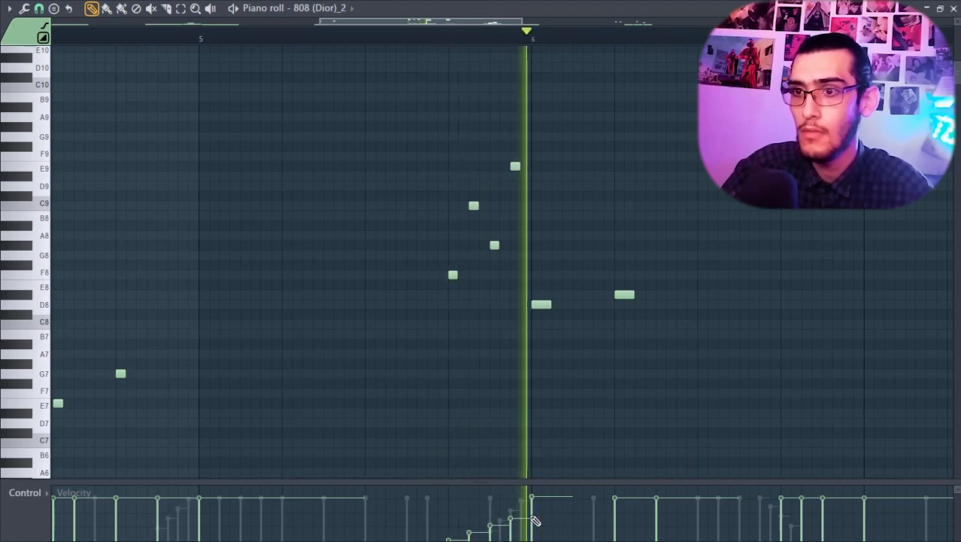
scroll(496, 185, "down", 5)
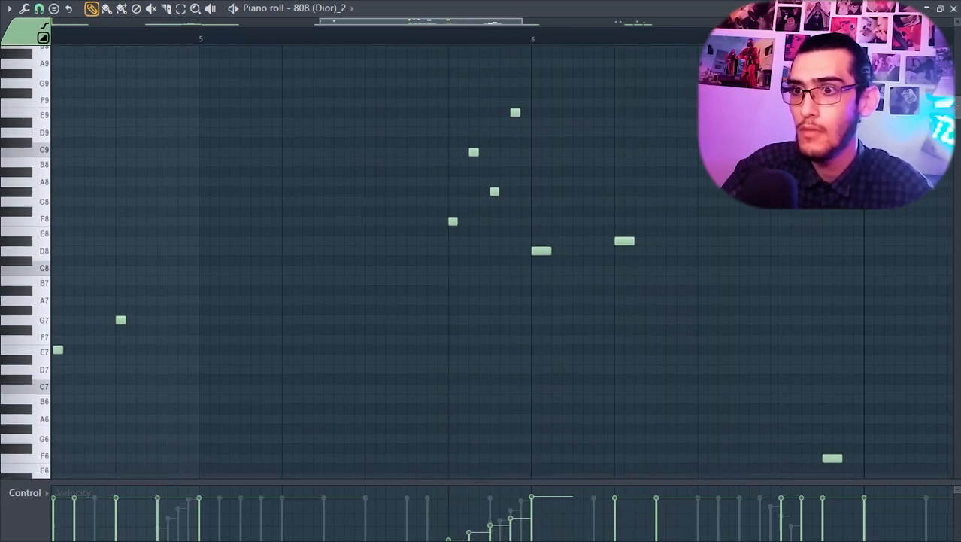
- Delete the 808's D8 slide note at the start of bar 6
right_click(539, 170)
key("space")
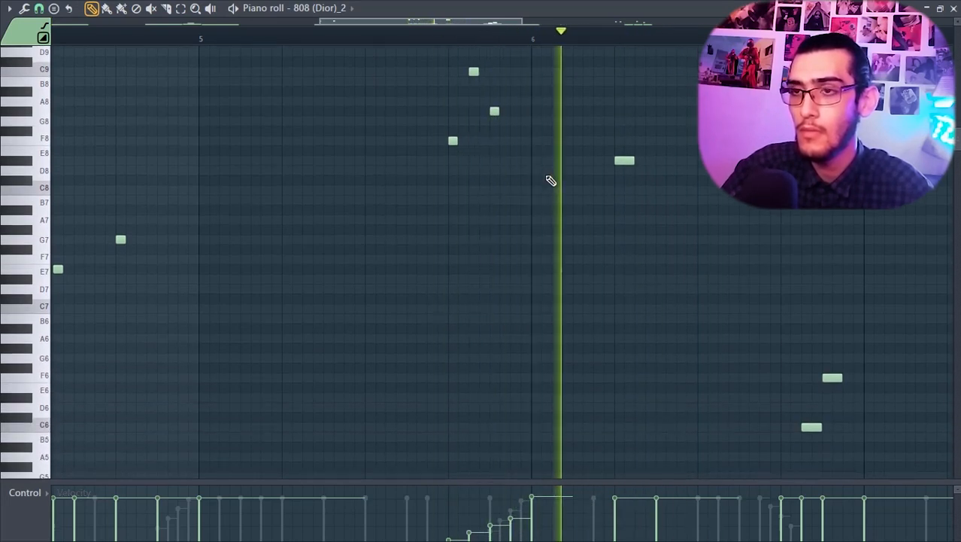
scroll(138, 55, "down", 8)
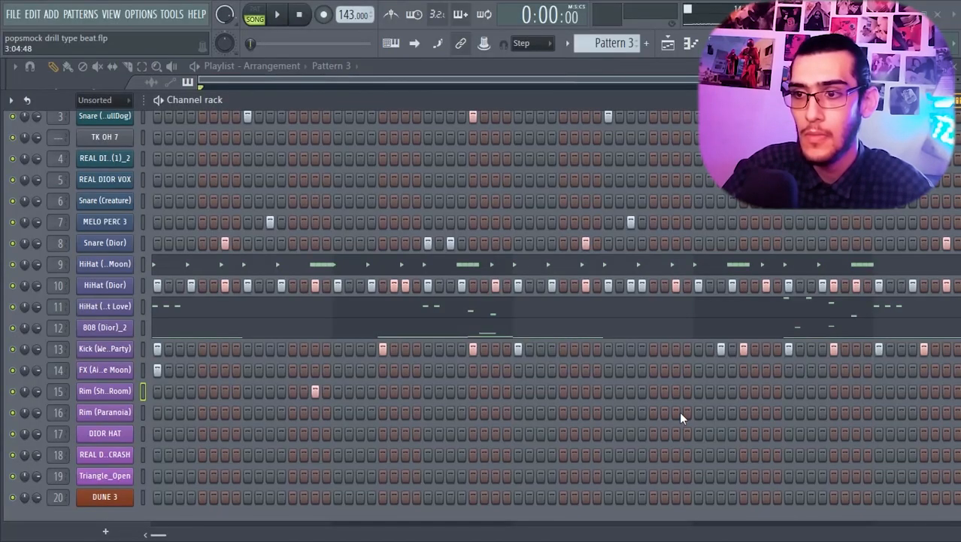
- Add a Rim (Paranoia) hit on step 45, a Rim (Sh..Room) hit on step 47, and Triangle_Open hits on steps 69 and 101
left_click(653, 411)
left_click(675, 411)
key("space")
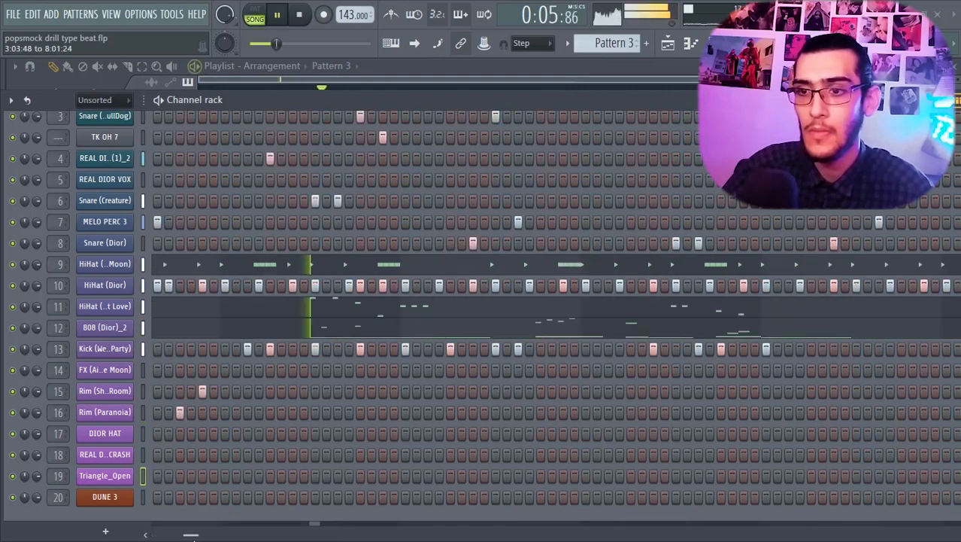
left_click(450, 476)
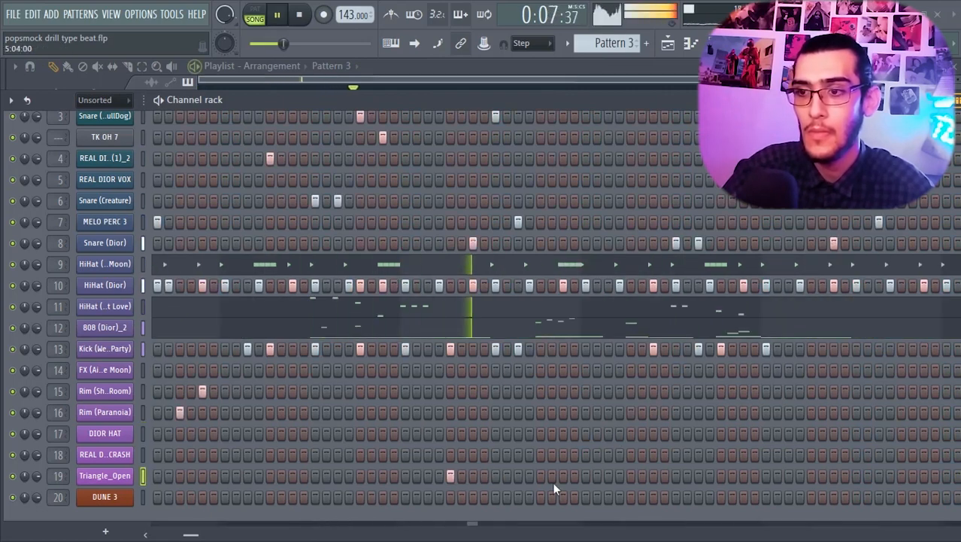
left_click(812, 479)
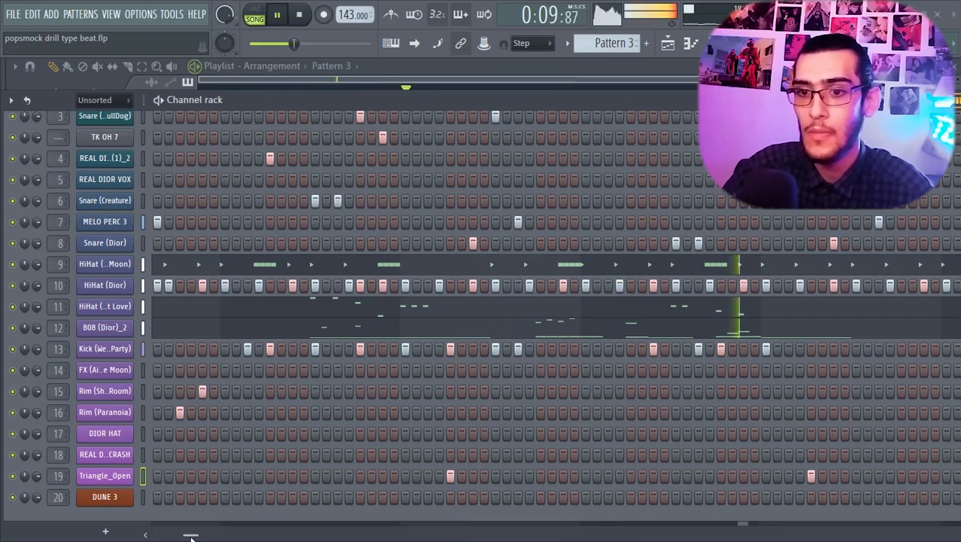
- Remove the FX (Ai..e Moon) hits on steps 95 and 93
mouse_move(191, 535)
left_mouse_down()
mouse_move(216, 535)
mouse_move(200, 537)
left_mouse_up()
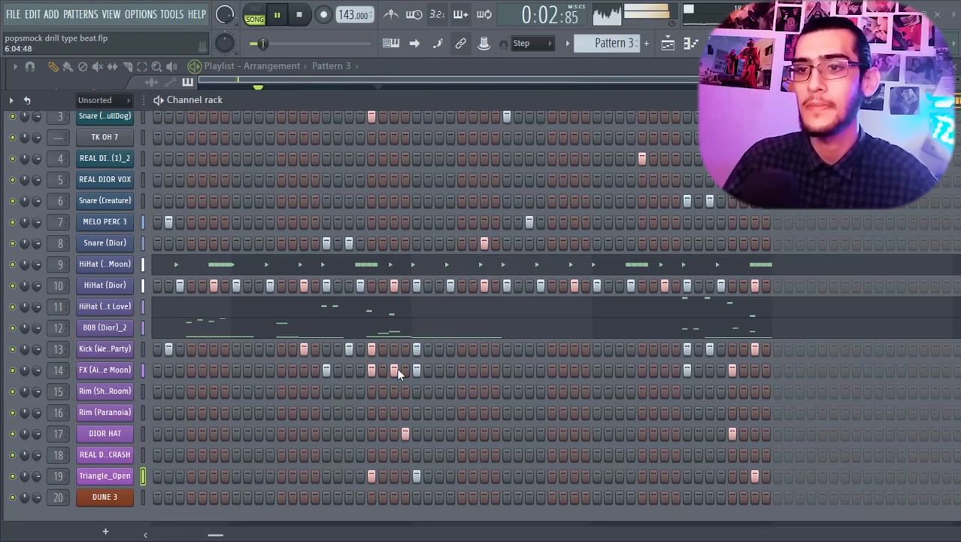
right_click(395, 368)
right_click(371, 368)
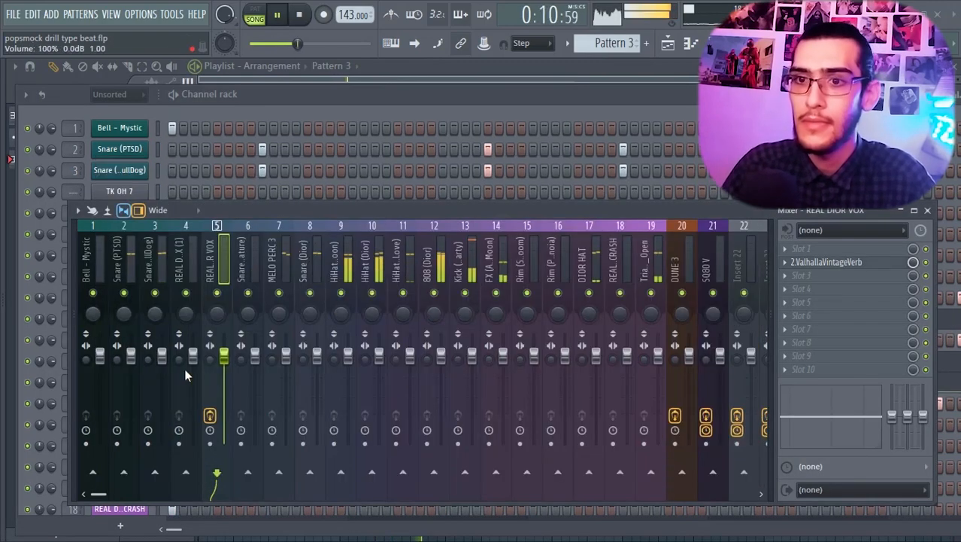
- Lower the REAL DIOR VOX mixer volume and delete its second ValhallaVintageVerb from slot 4
left_click_drag(224, 355, 223, 378)
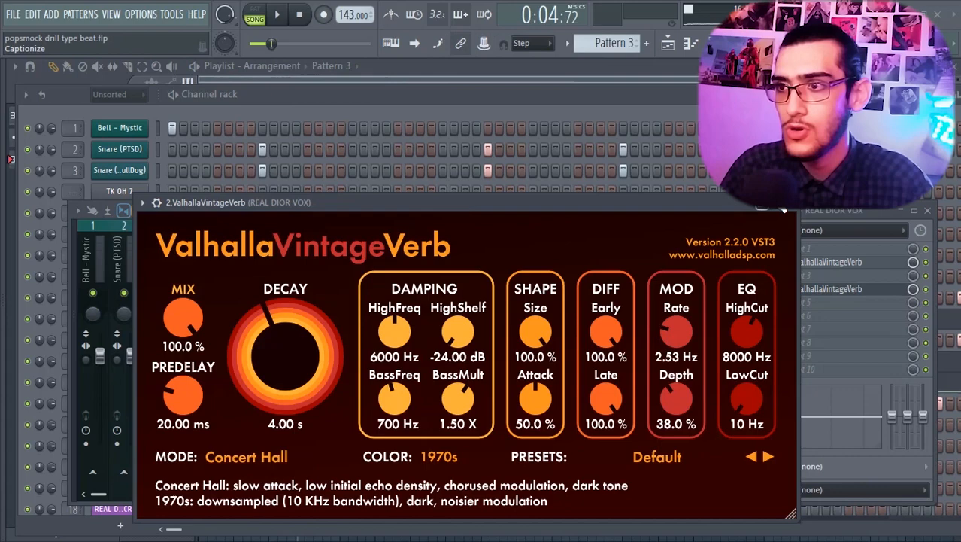
left_click(787, 202)
right_click(799, 287)
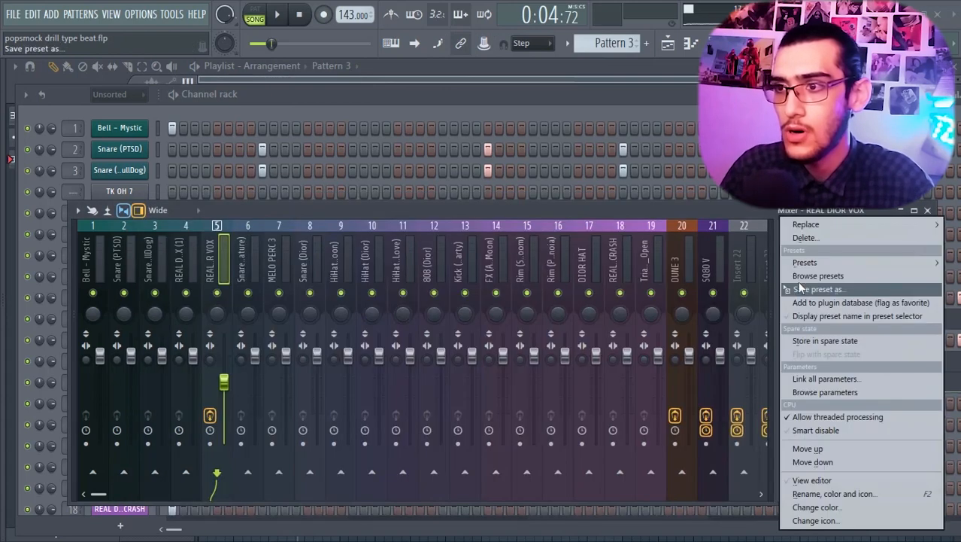
left_click(805, 238)
left_click(802, 290)
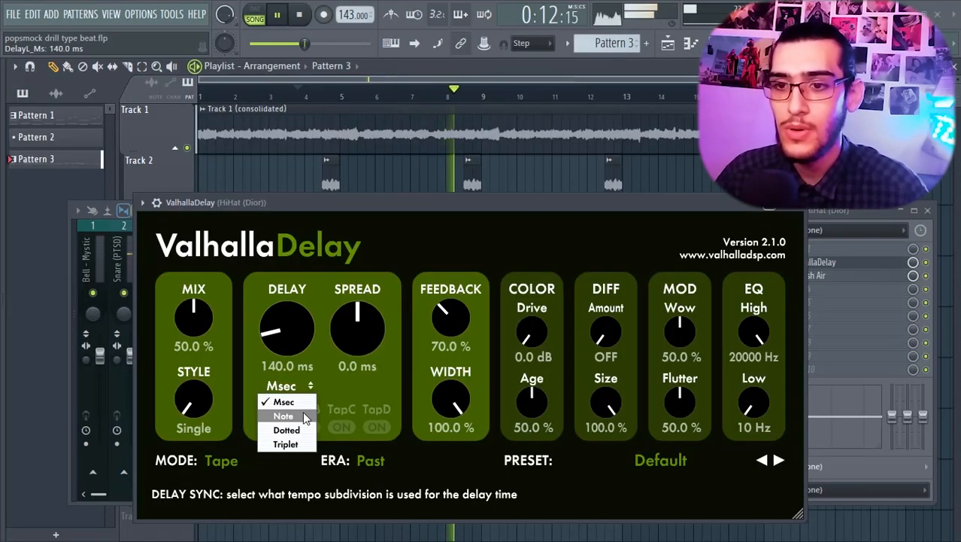
- Sync the ValhallaDelay on HiHat (Dior) to 1/16 in Note mode and adjust its mix amount
left_click(281, 354)
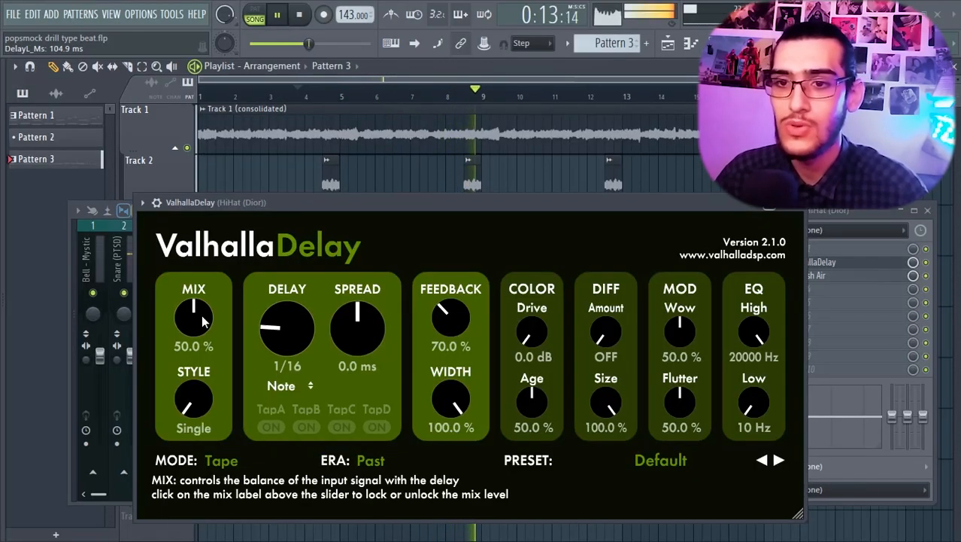
left_click_drag(193, 320, 200, 339)
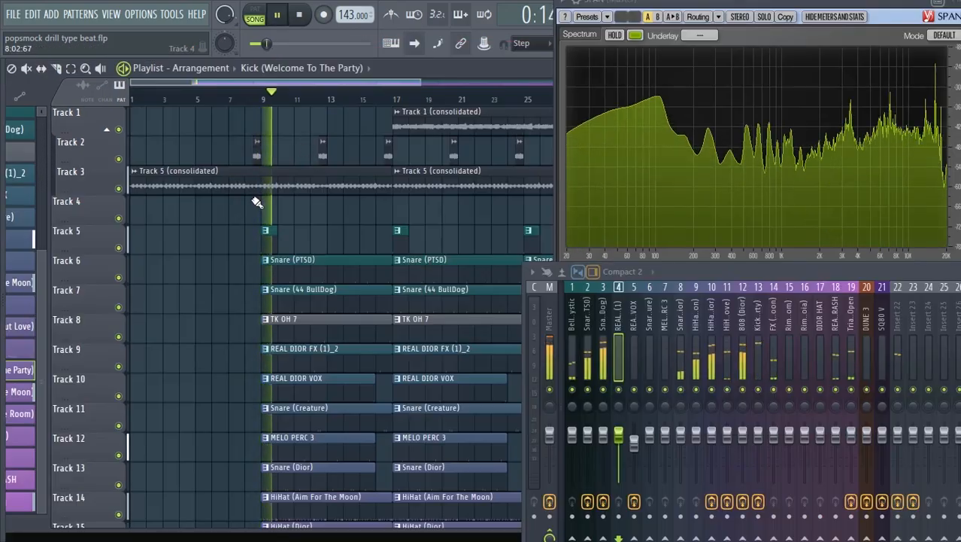
- Review the arrangement during playback from bar 9 onward, examining the melody and drum clips across the tracks
scroll(301, 185, "up", 3)
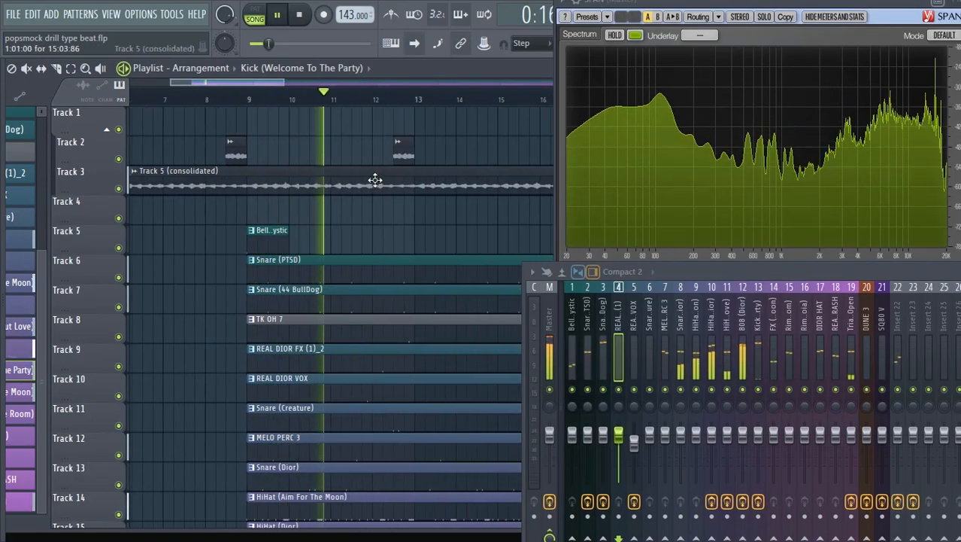
scroll(374, 179, "up", 1)
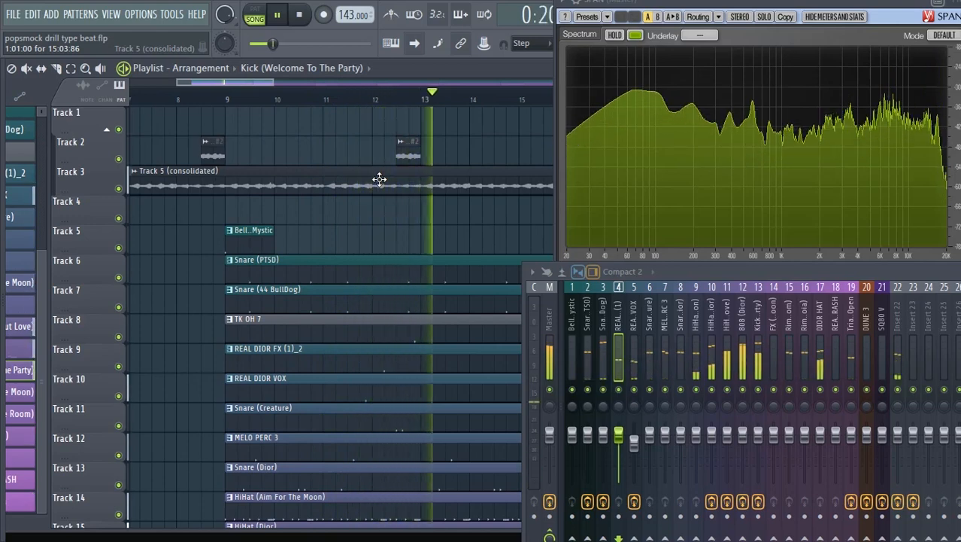
left_click_drag(456, 69, 241, 72)
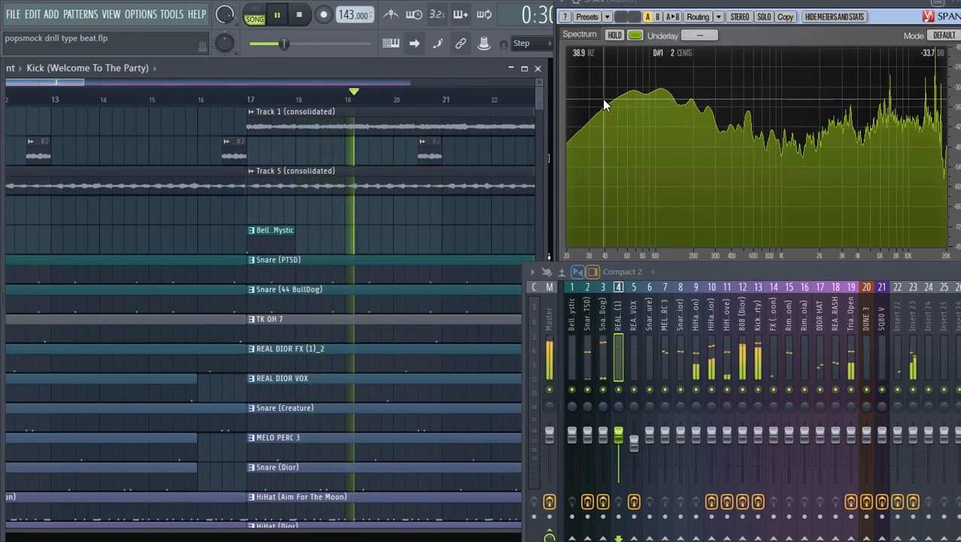
right_click(418, 43)
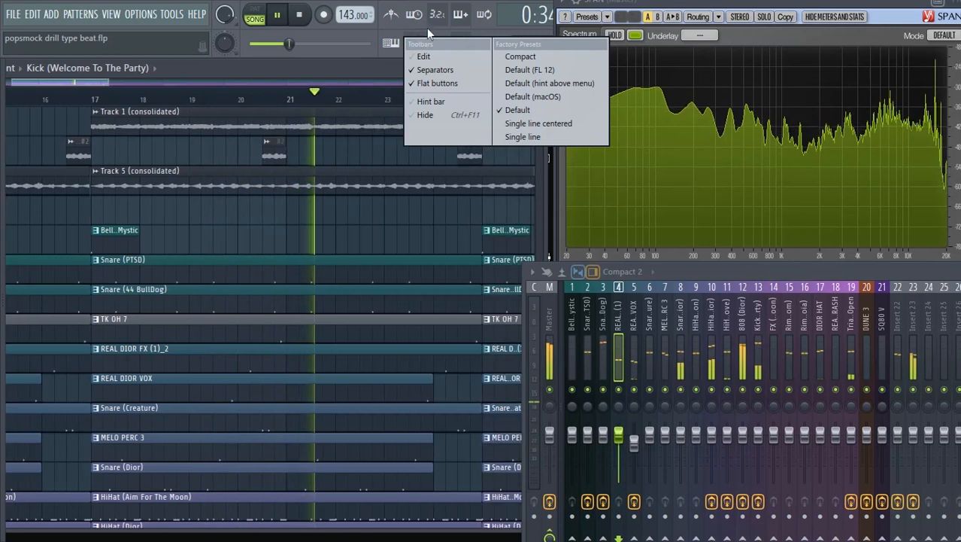
left_click(431, 100)
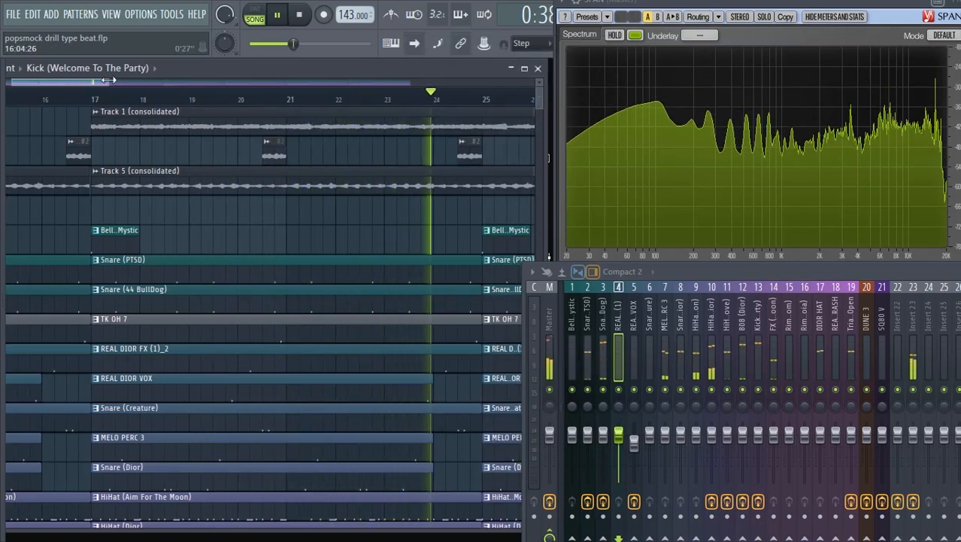
left_click_drag(110, 80, 42, 80)
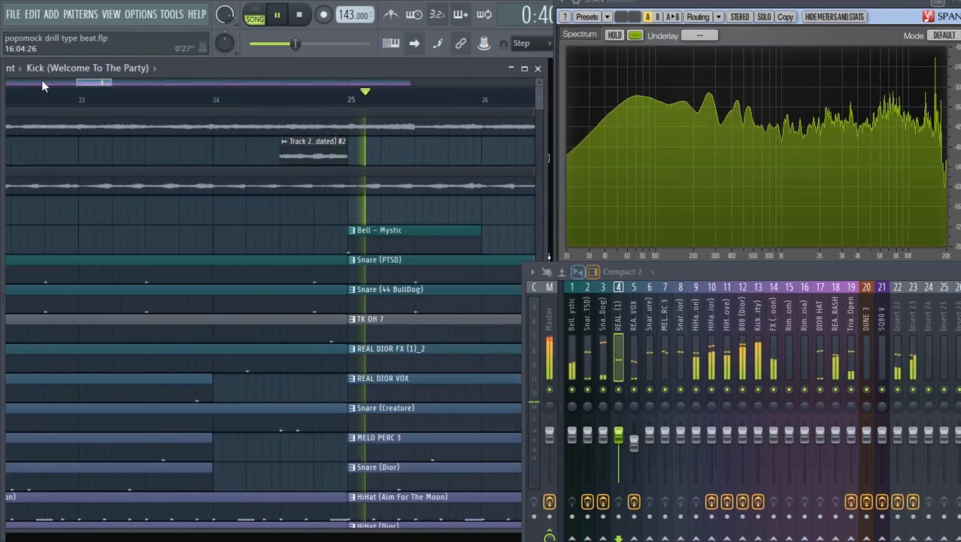
left_click_drag(111, 80, 51, 79)
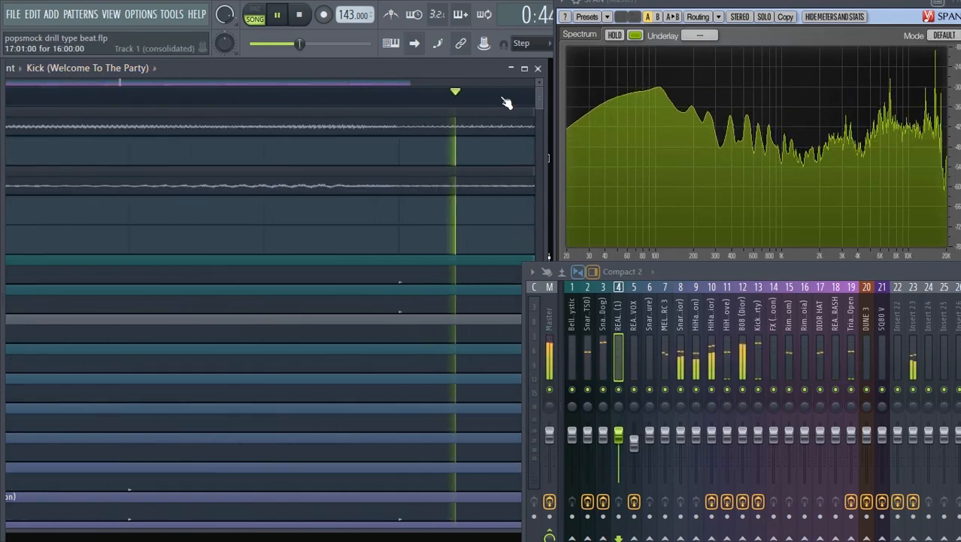
scroll(506, 103, "down", 3)
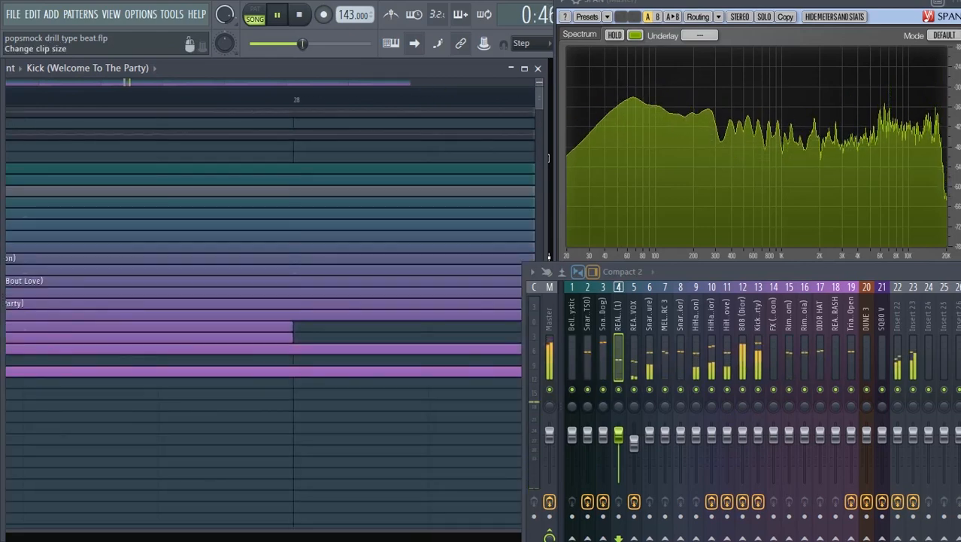
left_click_drag(540, 82, 537, 118)
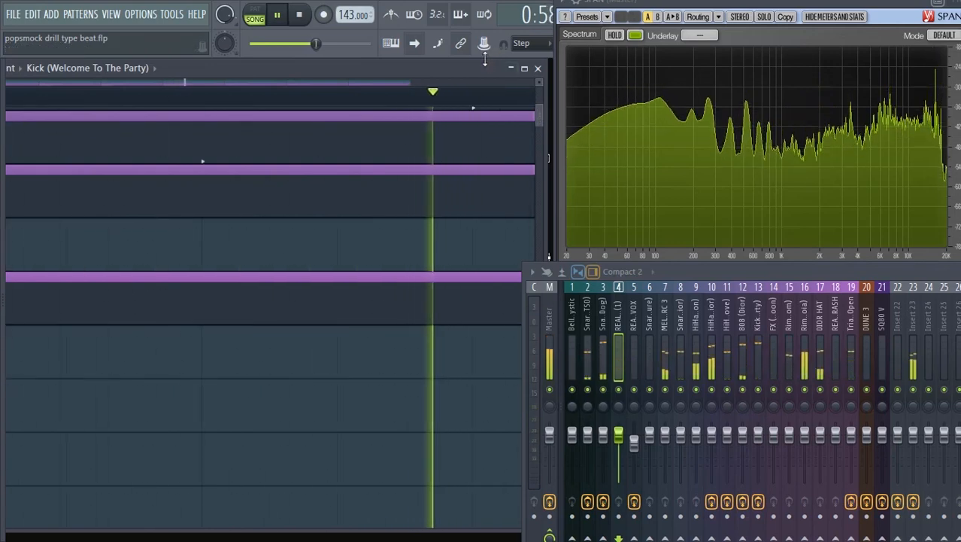
left_click_drag(486, 60, 482, 26)
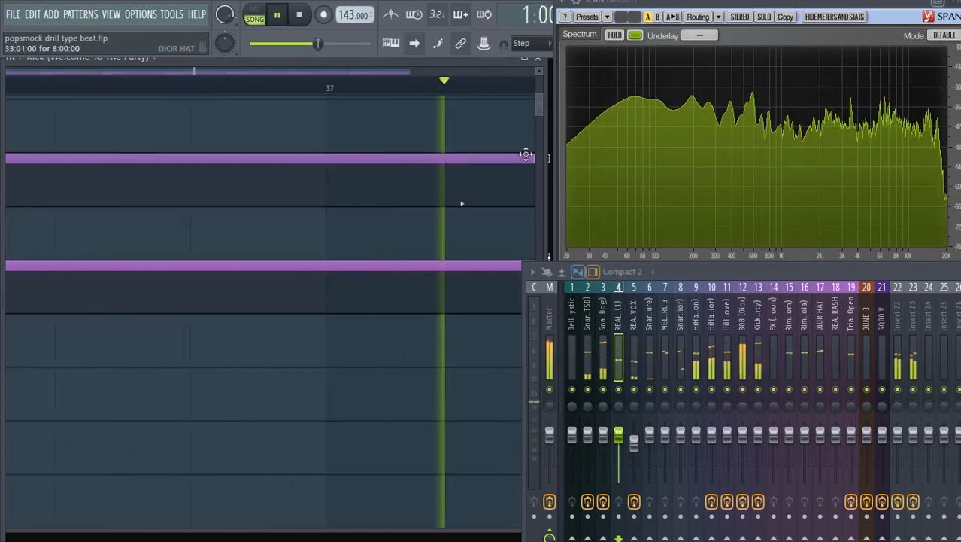
left_click_drag(537, 110, 540, 94)
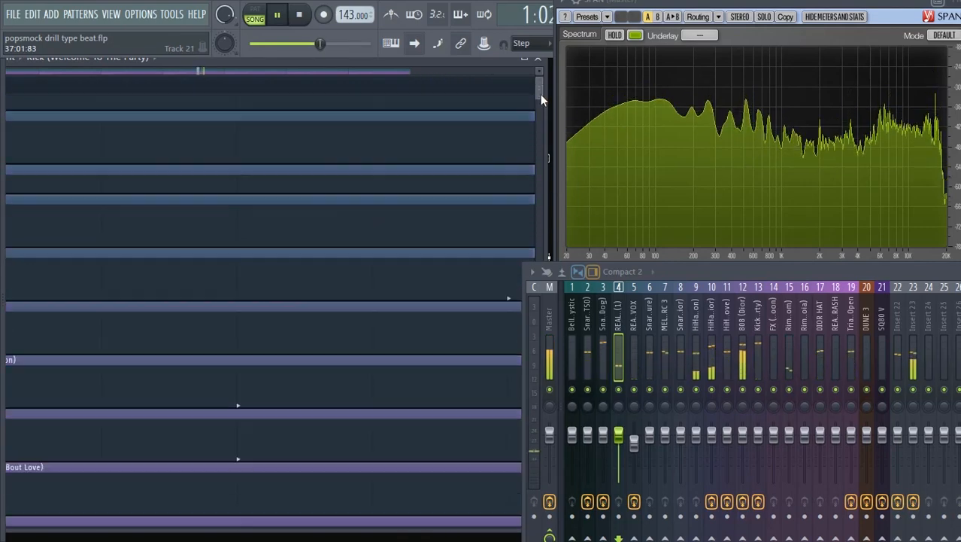